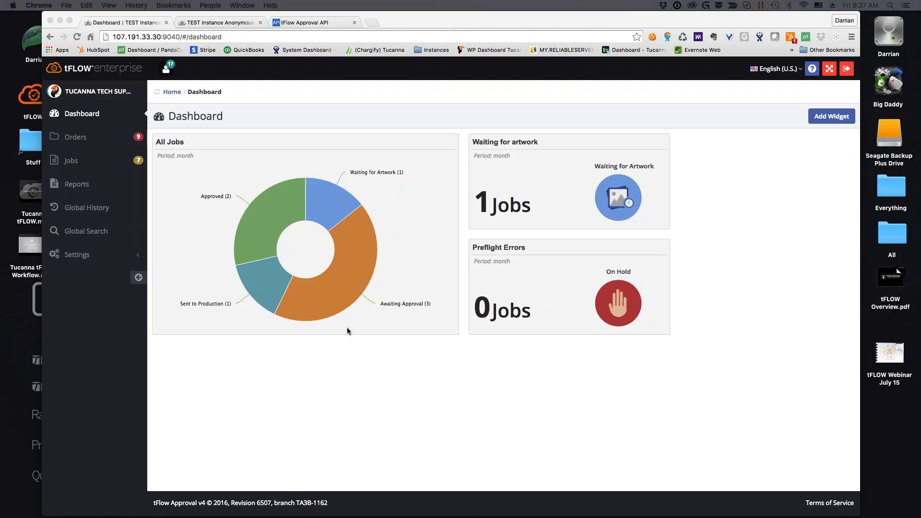
# Step: Add the tFLOW Webinar July 15 file to the anonymous job upload form and review the available product types
pyautogui.click(222, 23)
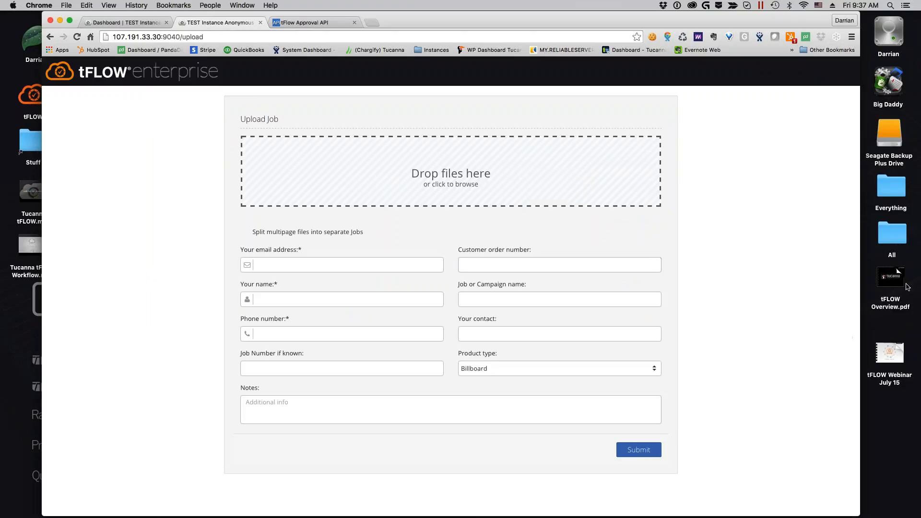
pyautogui.moveTo(890, 353); pyautogui.dragTo(473, 164)
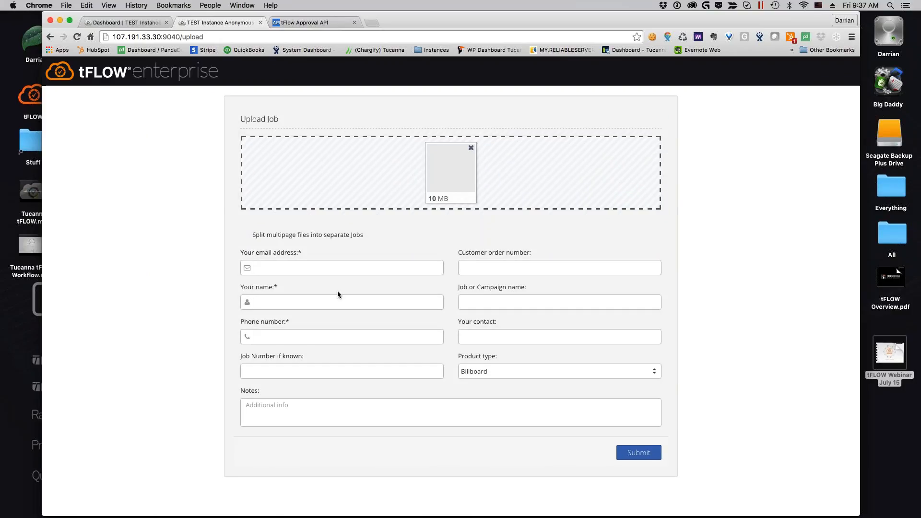
pyautogui.click(492, 369)
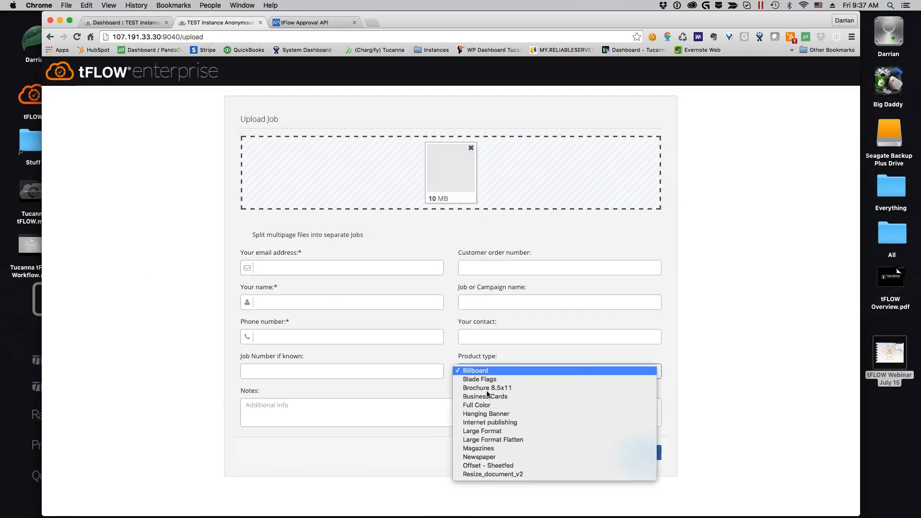
pyautogui.click(731, 390)
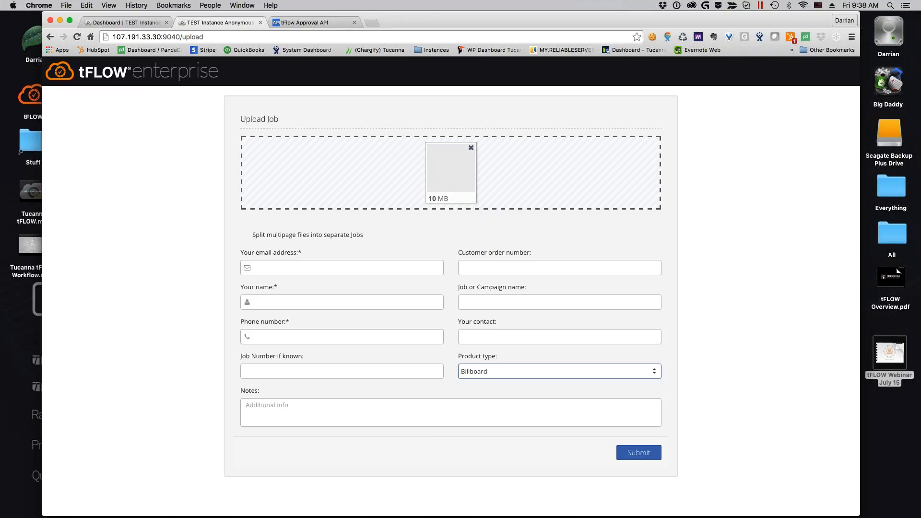
pyautogui.click(282, 267)
pyautogui.click(750, 313)
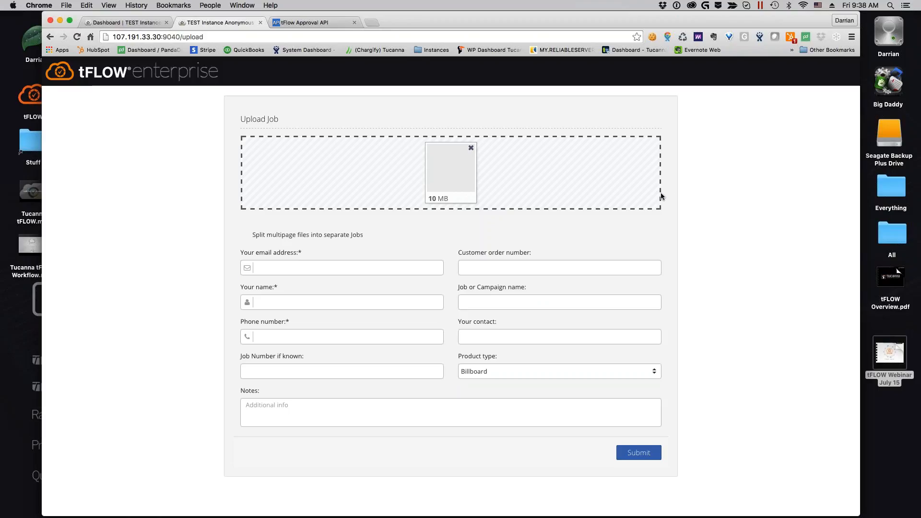
# Step: Add an artwork file to the Banners order as a new job and close the order
pyautogui.click(117, 23)
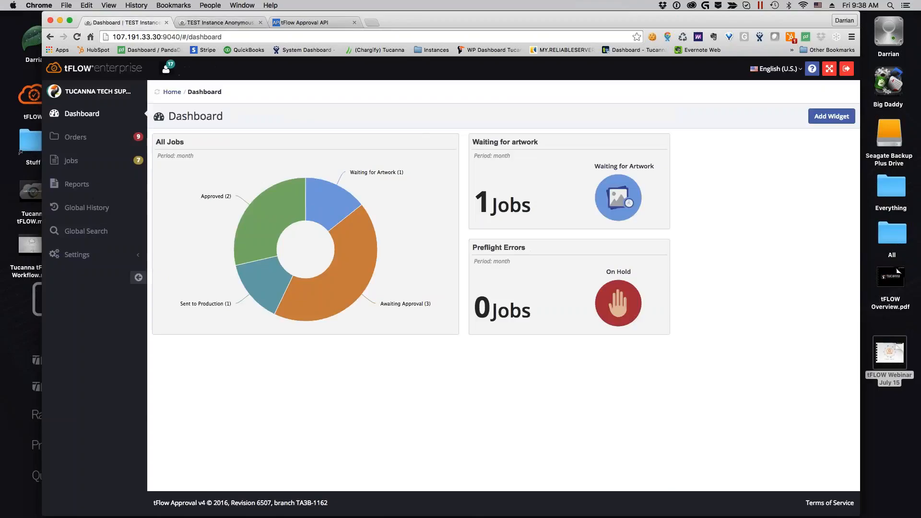
pyautogui.click(75, 137)
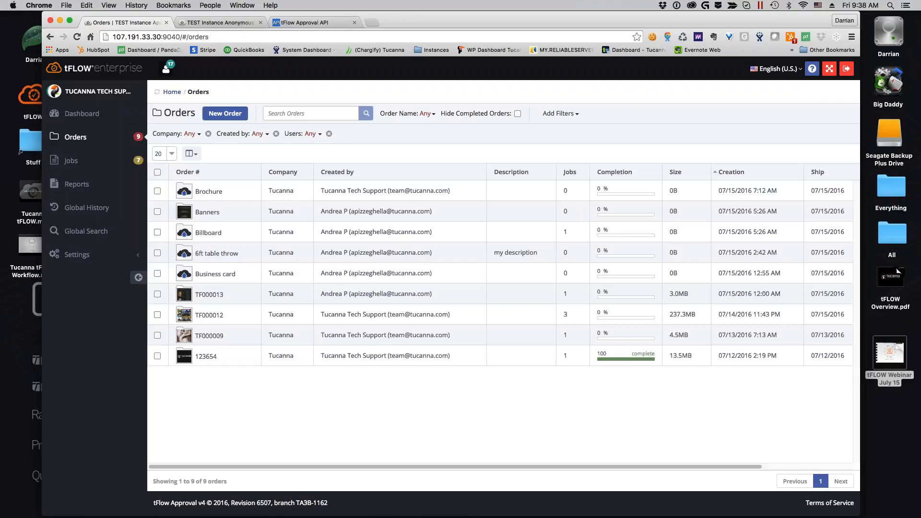
pyautogui.click(191, 215)
pyautogui.click(208, 213)
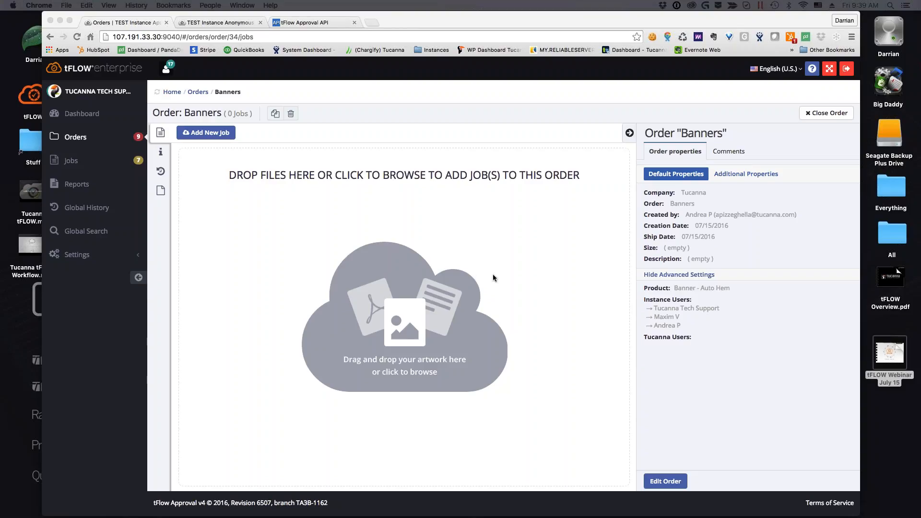
pyautogui.moveTo(810, 230); pyautogui.dragTo(383, 261)
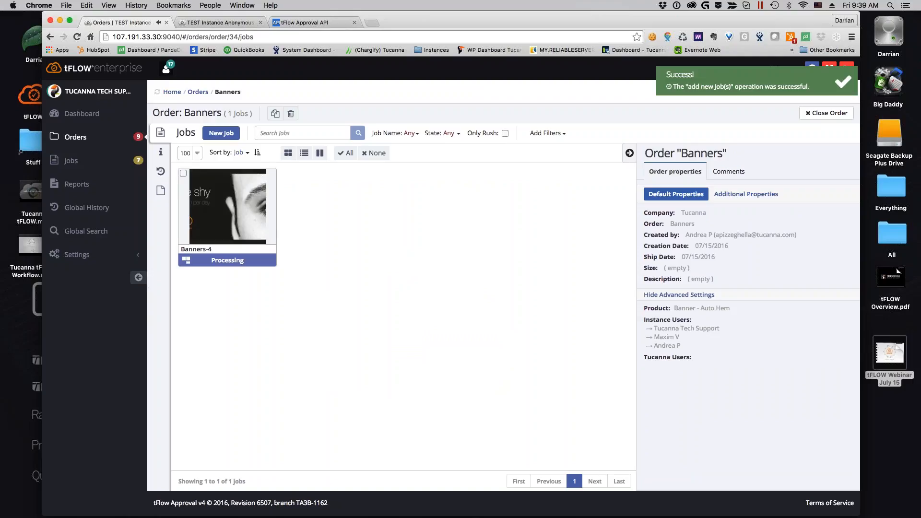
pyautogui.click(821, 115)
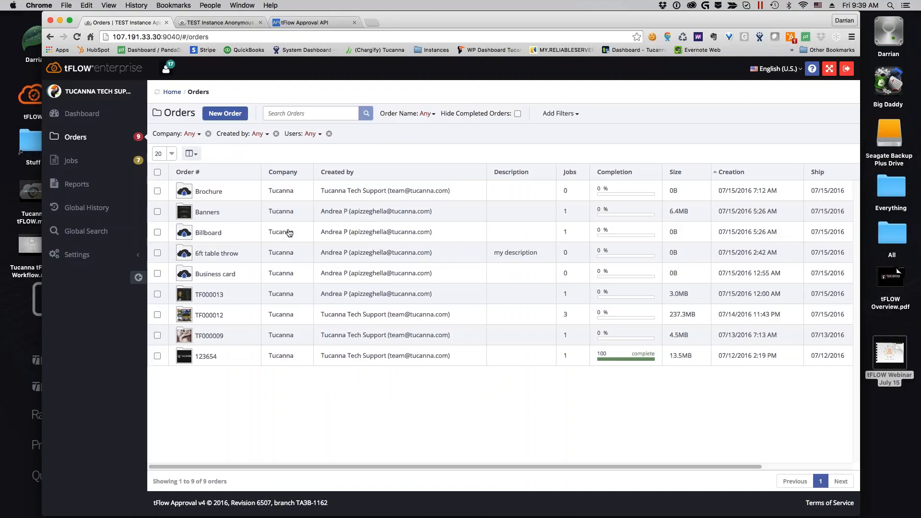
# Step: Upload artwork to the RV Billboard job in the Billboard order and close the order
pyautogui.click(207, 233)
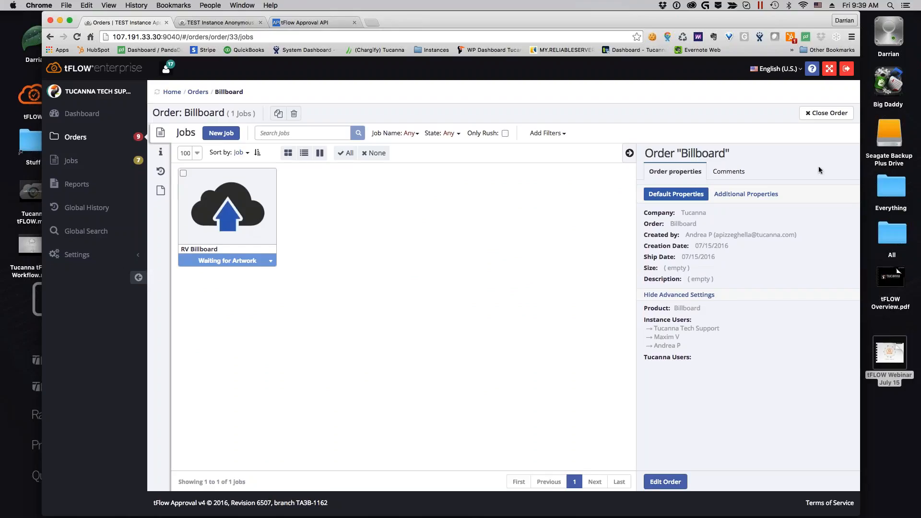
pyautogui.moveTo(920, 230); pyautogui.dragTo(221, 224)
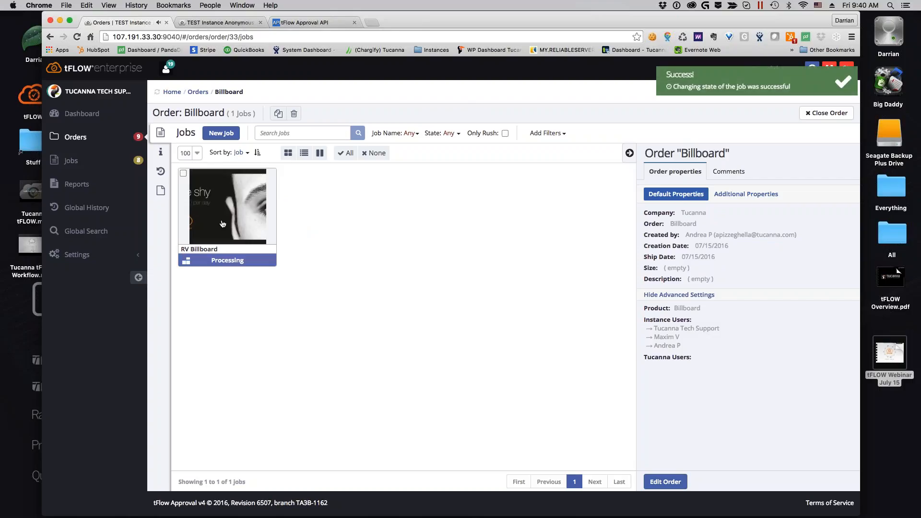
pyautogui.click(826, 113)
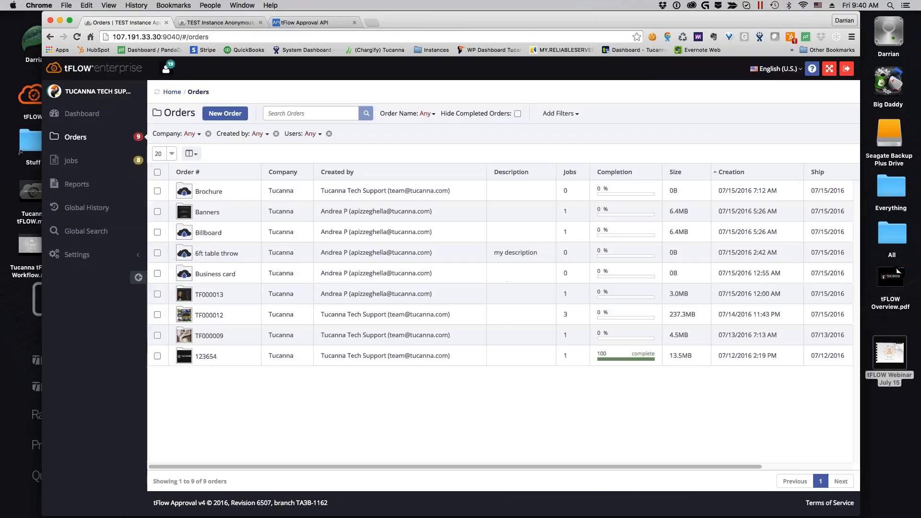
# Step: Add a second artwork file as another job in the Banners order and return to the orders list
pyautogui.click(210, 213)
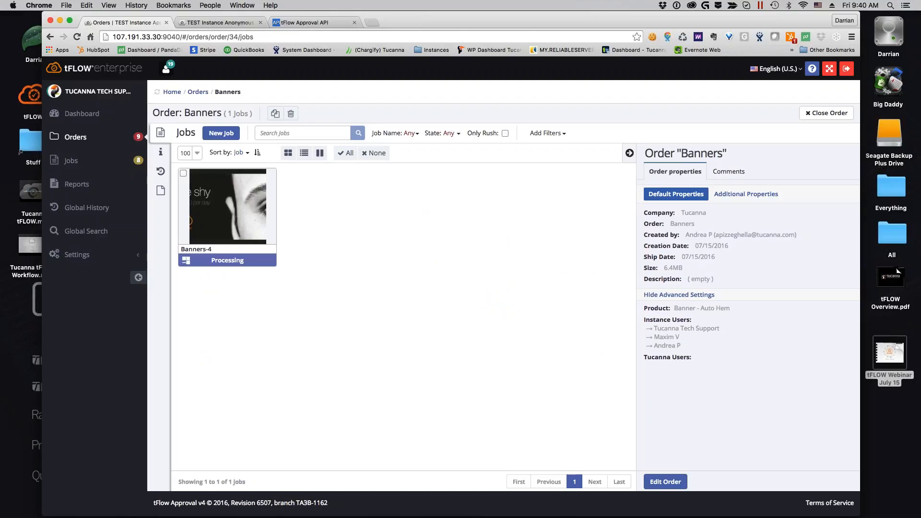
pyautogui.moveTo(427, 212); pyautogui.dragTo(387, 238)
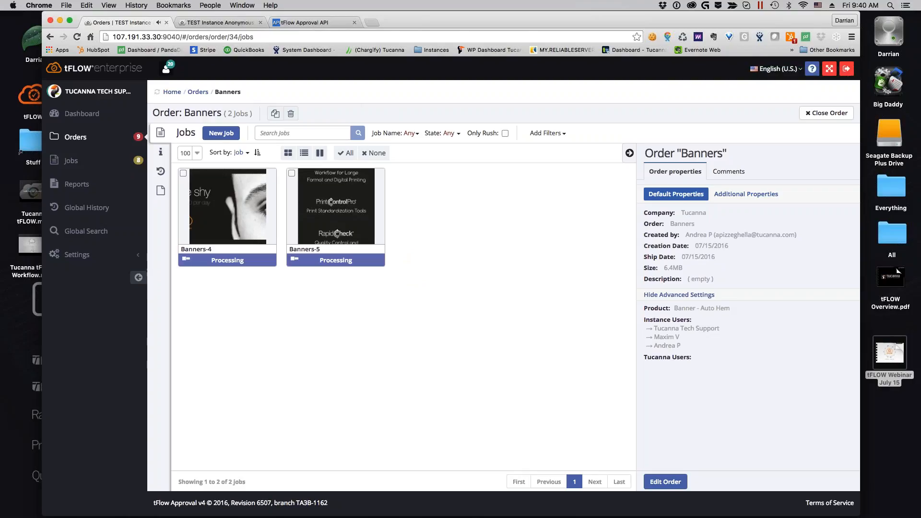
pyautogui.click(76, 138)
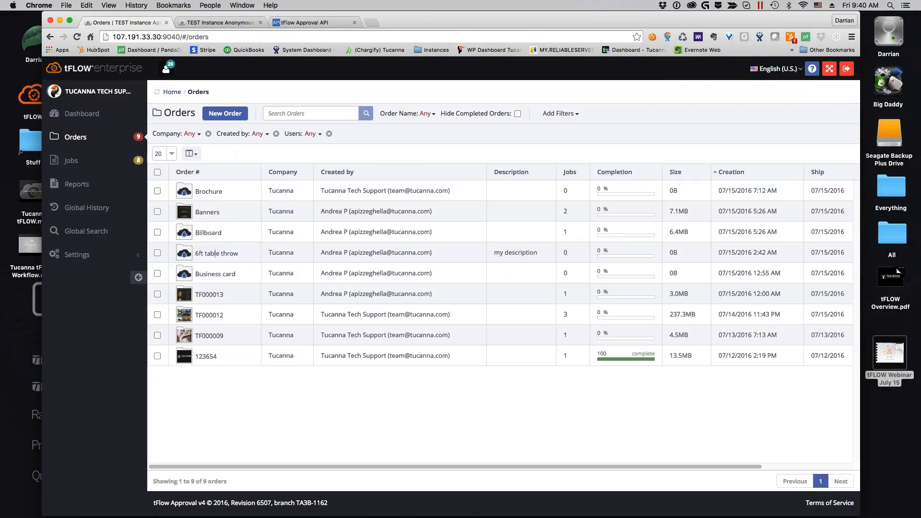
# Step: Add 6ft_3-sided-cutpath.pdf to the 6ft table throw order and close the order
pyautogui.click(551, 233)
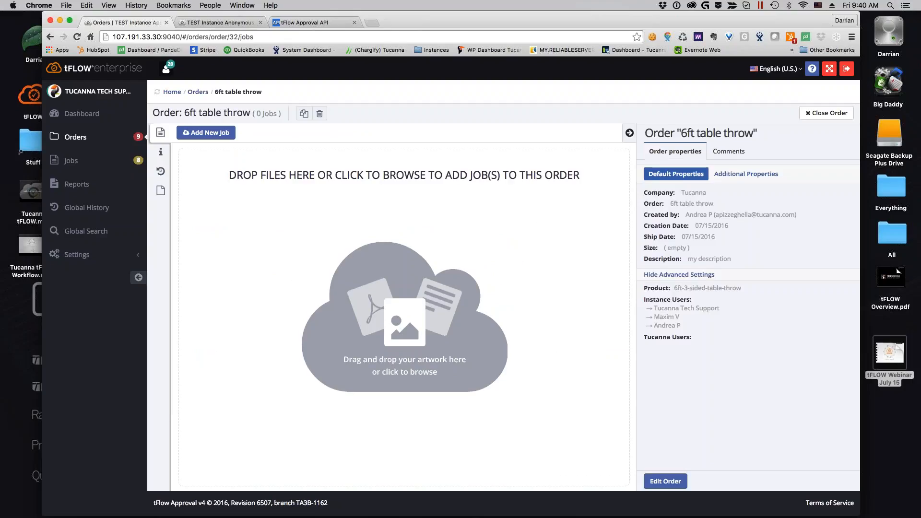
pyautogui.moveTo(919, 115); pyautogui.dragTo(415, 322)
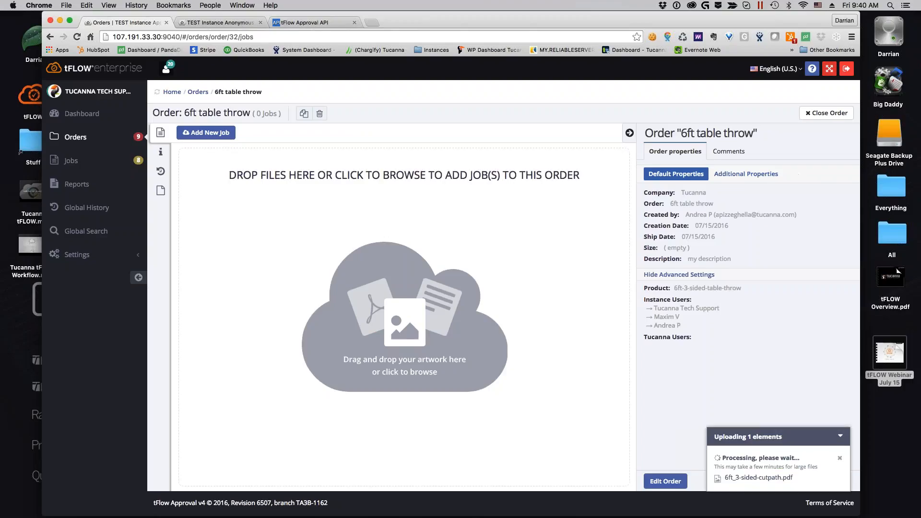
pyautogui.click(822, 114)
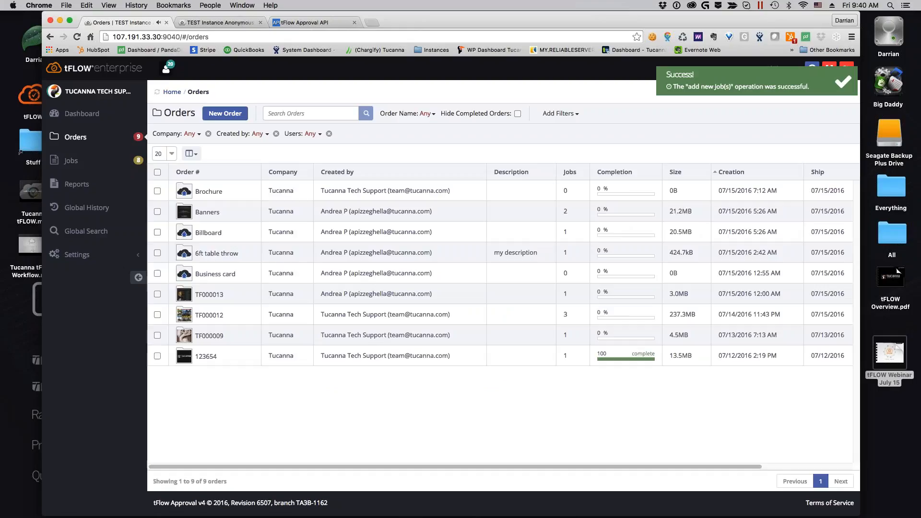
# Step: Add an artwork file to the Brochure order as a new job and return to the orders list
pyautogui.click(223, 194)
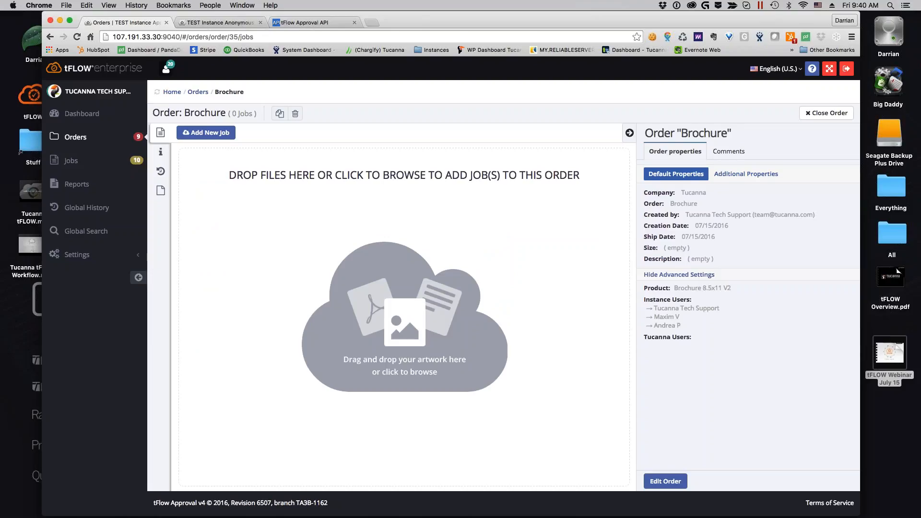
pyautogui.moveTo(701, 140); pyautogui.dragTo(413, 247)
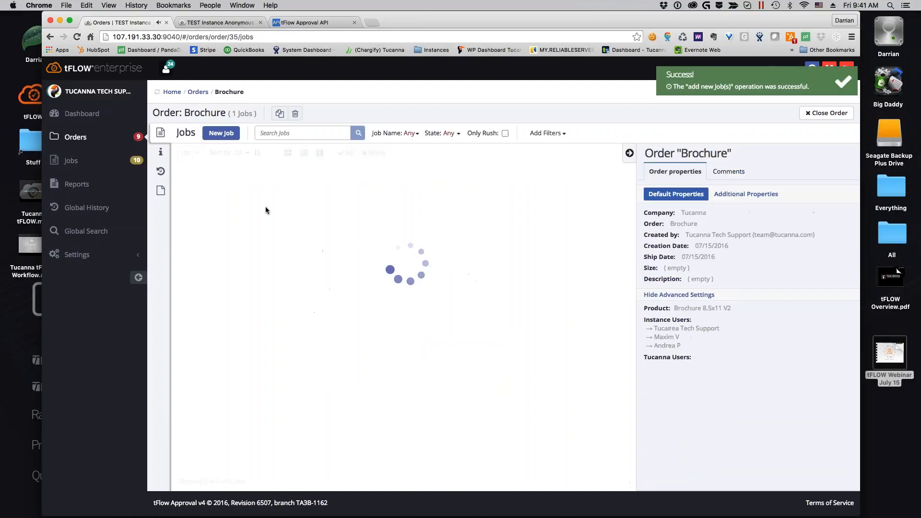
pyautogui.click(67, 137)
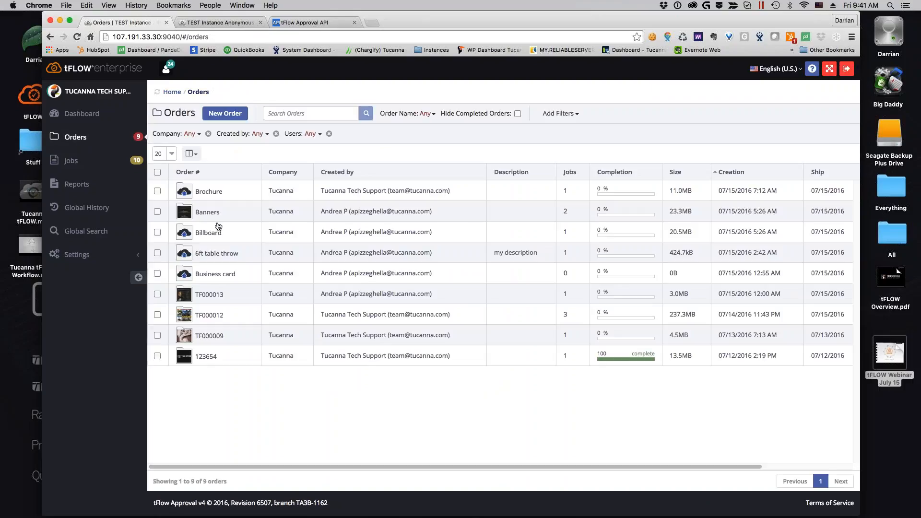
# Step: Add an artwork file to the Business card order as a new job and close the order
pyautogui.click(230, 276)
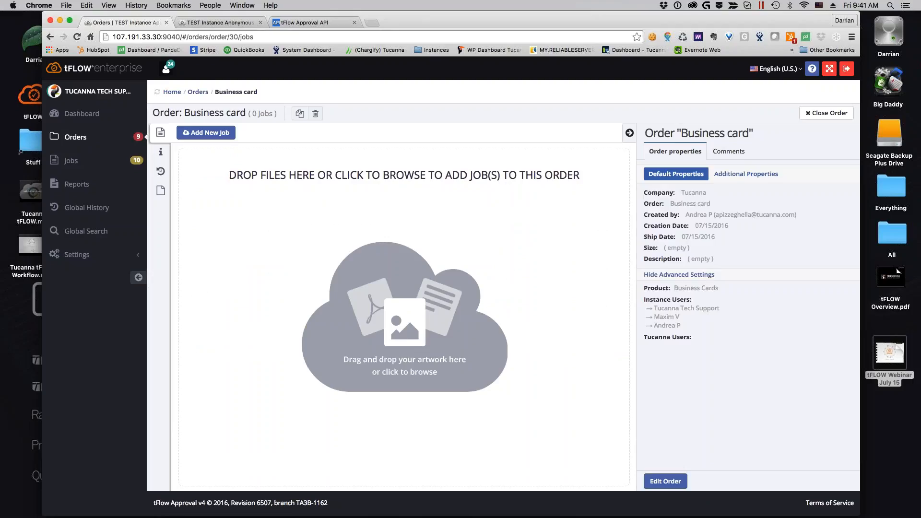
pyautogui.moveTo(920, 188); pyautogui.dragTo(425, 294)
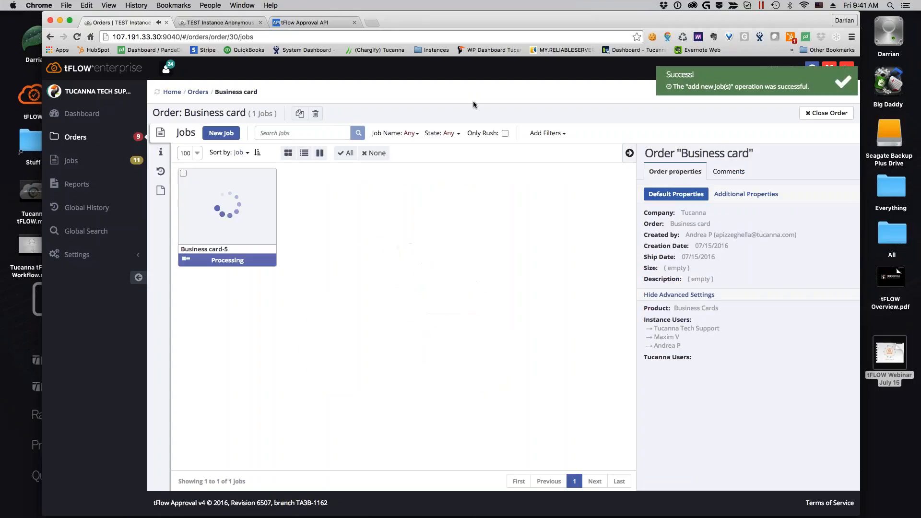
pyautogui.click(827, 114)
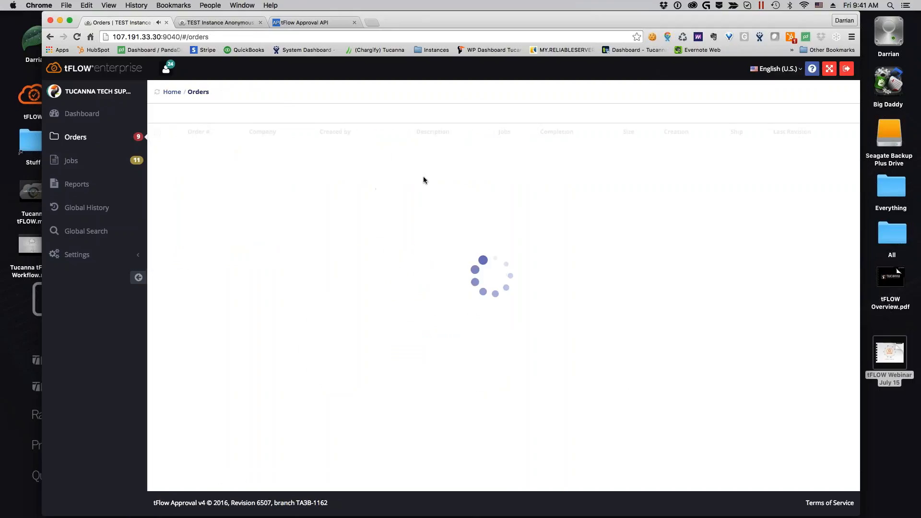
# Step: Create a new order with the Blade Flags product, leaving the order name blank, and return to the orders list
pyautogui.click(225, 114)
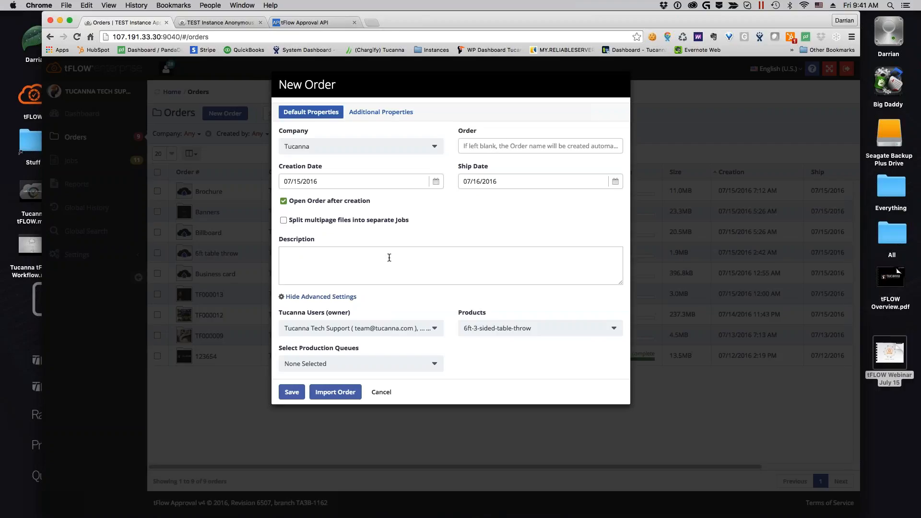
pyautogui.click(514, 333)
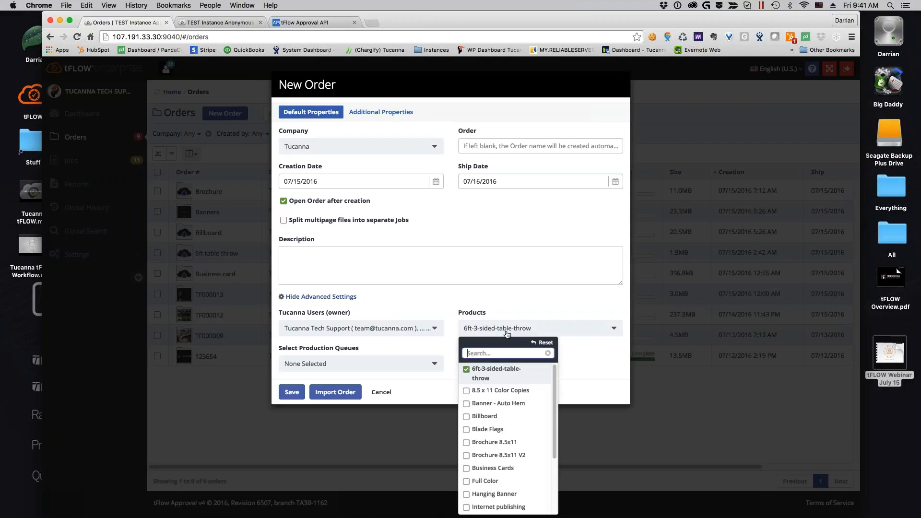
pyautogui.click(506, 431)
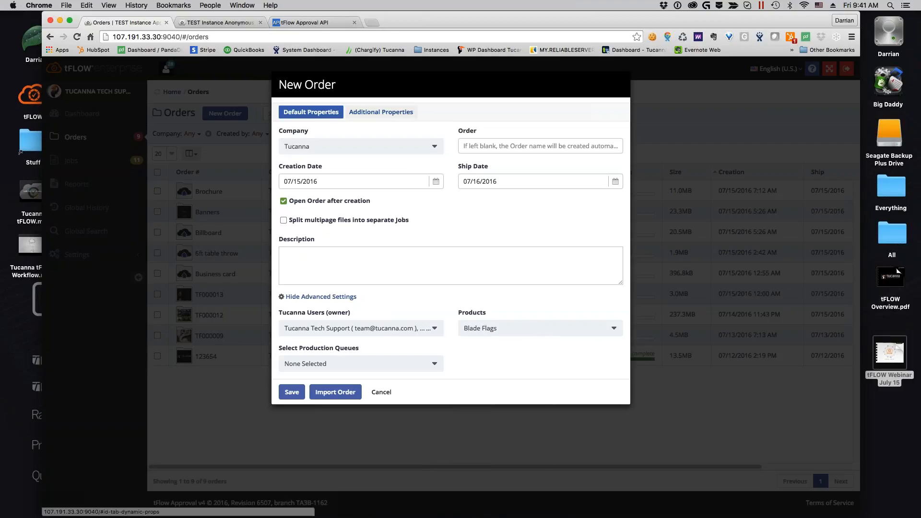
pyautogui.click(381, 111)
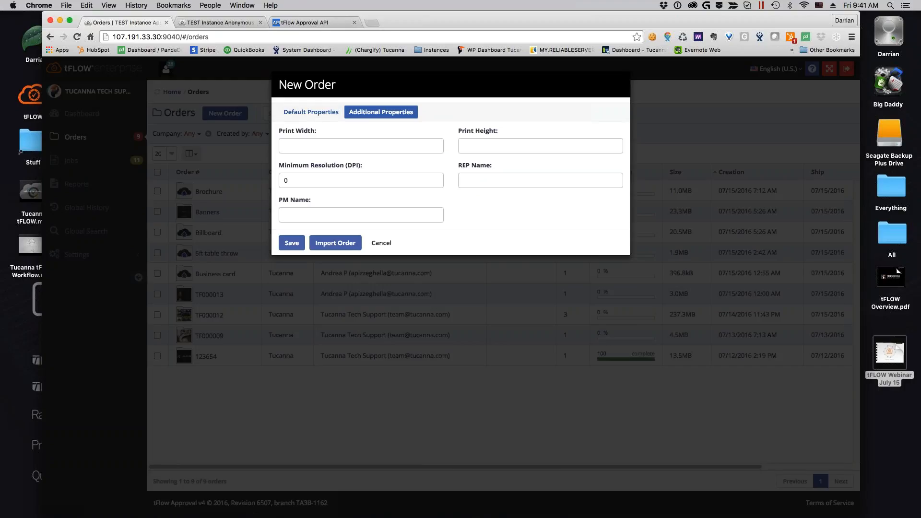
pyautogui.click(321, 116)
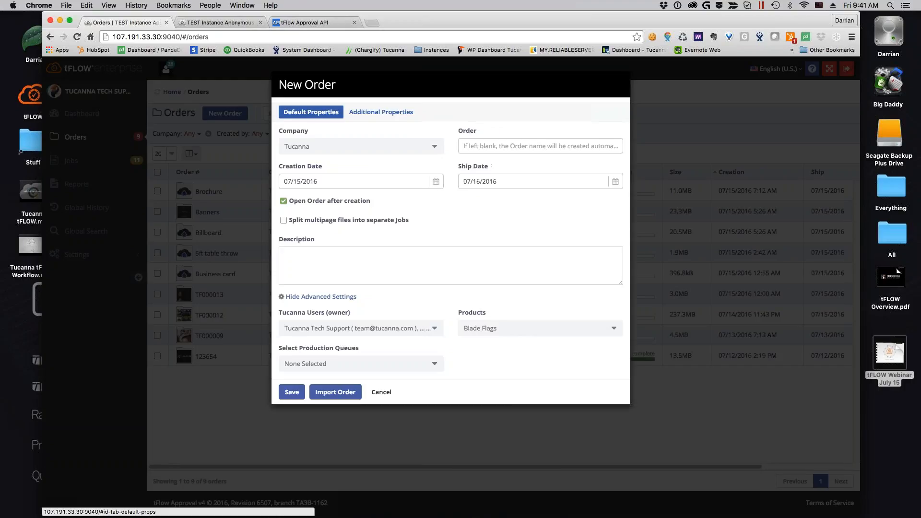
pyautogui.click(292, 392)
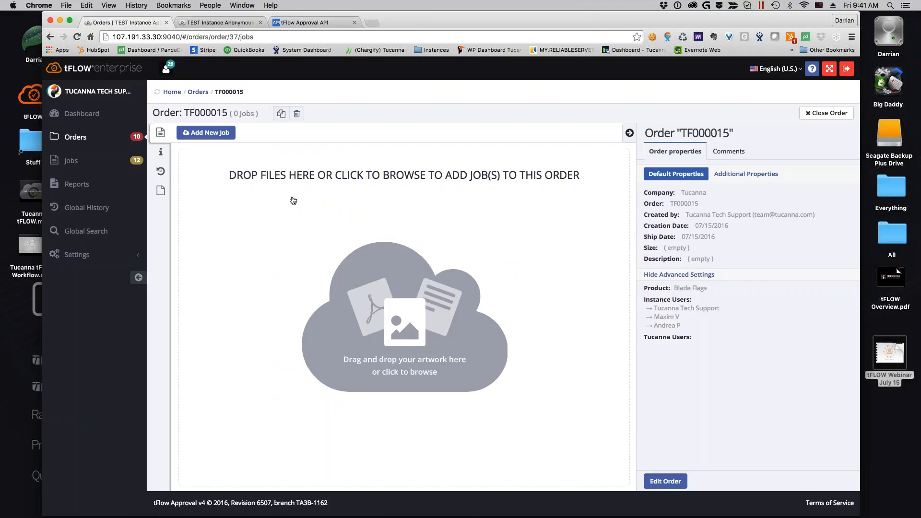
pyautogui.click(587, 188)
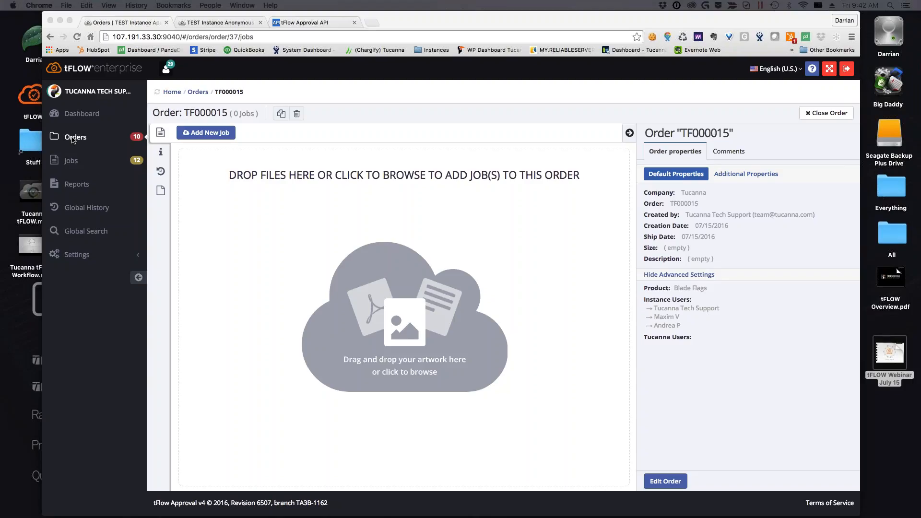
pyautogui.click(92, 138)
pyautogui.click(92, 139)
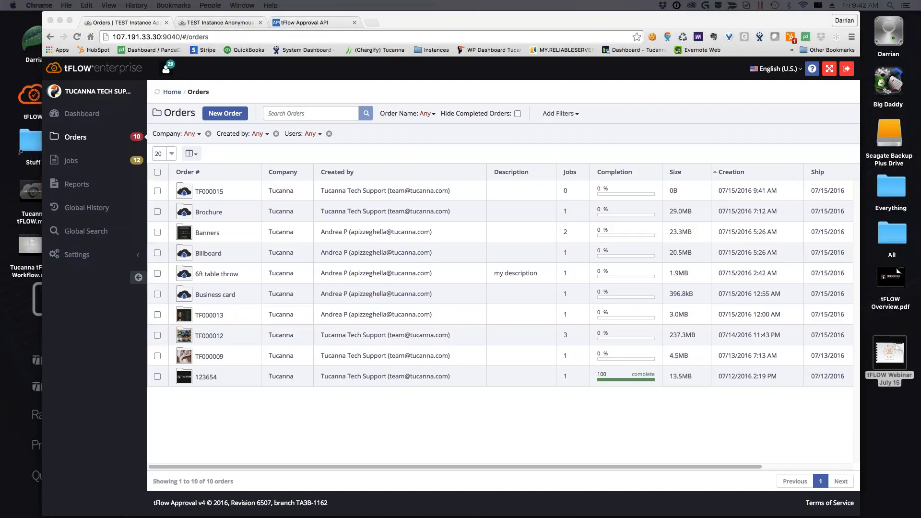
# Step: Open tFLOW Example.xml in TextEdit, enlarge its window and text to examine the create_job tags, and close the file
pyautogui.click(370, 428)
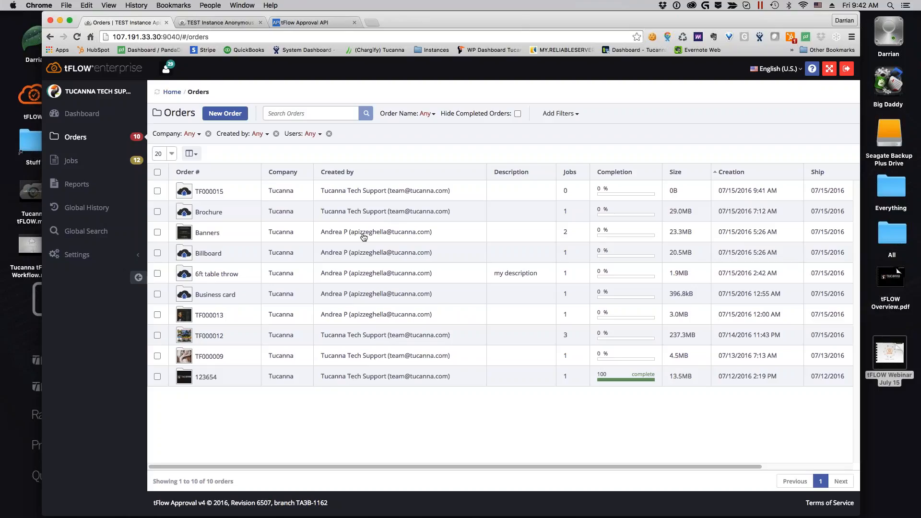
pyautogui.moveTo(395, 2)
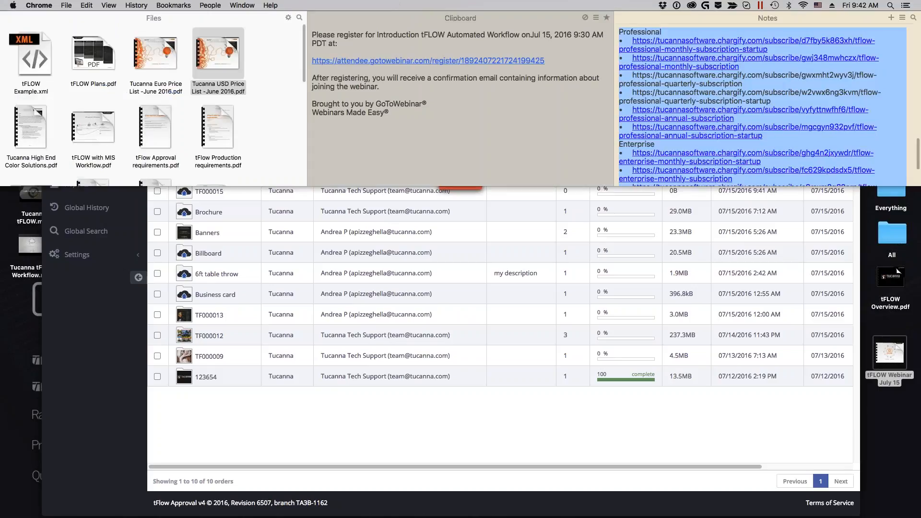
pyautogui.rightClick(39, 56)
pyautogui.moveTo(80, 71)
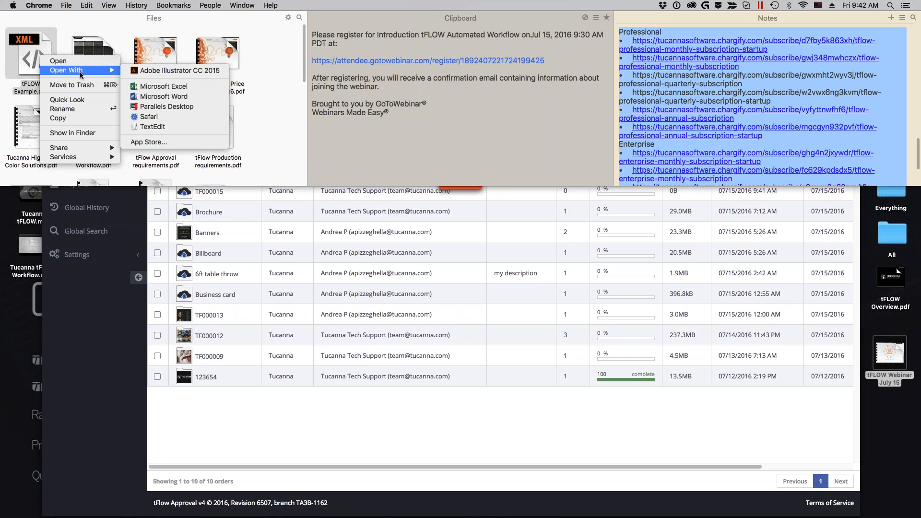
pyautogui.click(153, 127)
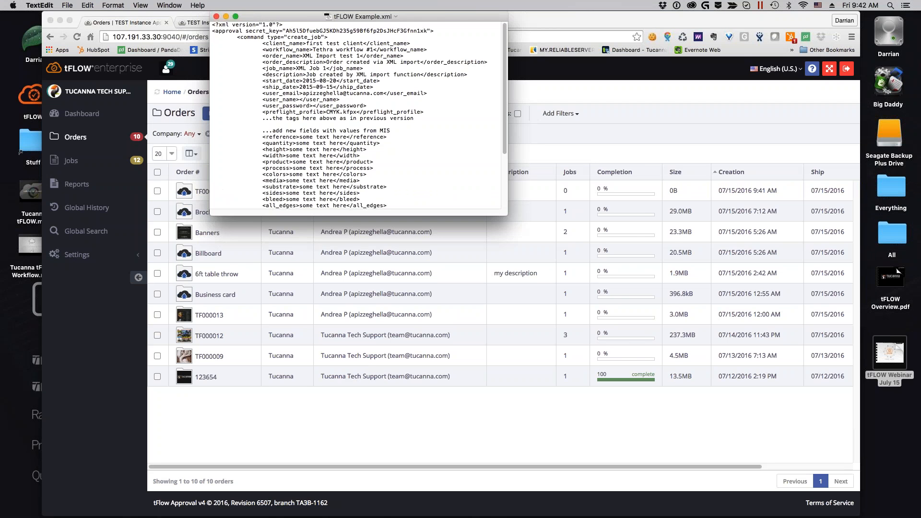
pyautogui.moveTo(508, 215); pyautogui.dragTo(658, 385)
pyautogui.press('super+plus')
pyautogui.press('super+plus')
pyautogui.press('super+plus')
pyautogui.press('super+plus')
pyautogui.press('super+plus')
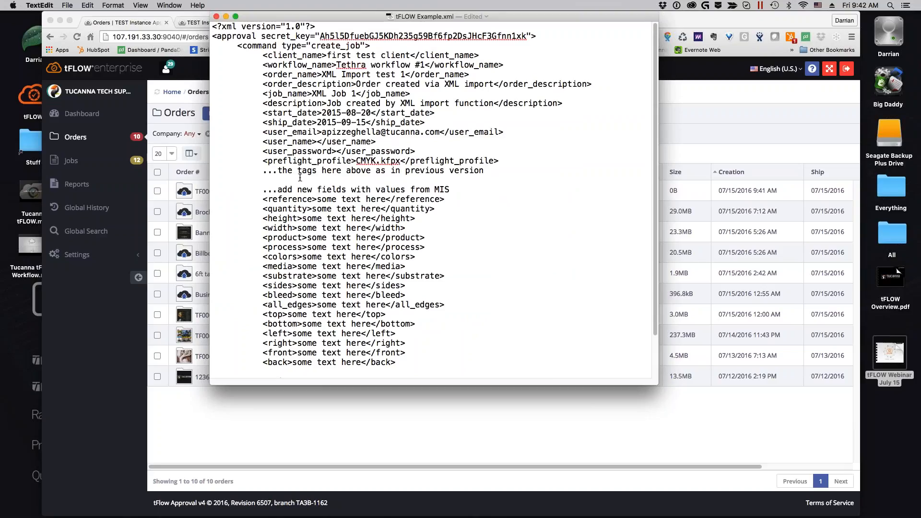
pyautogui.click(216, 16)
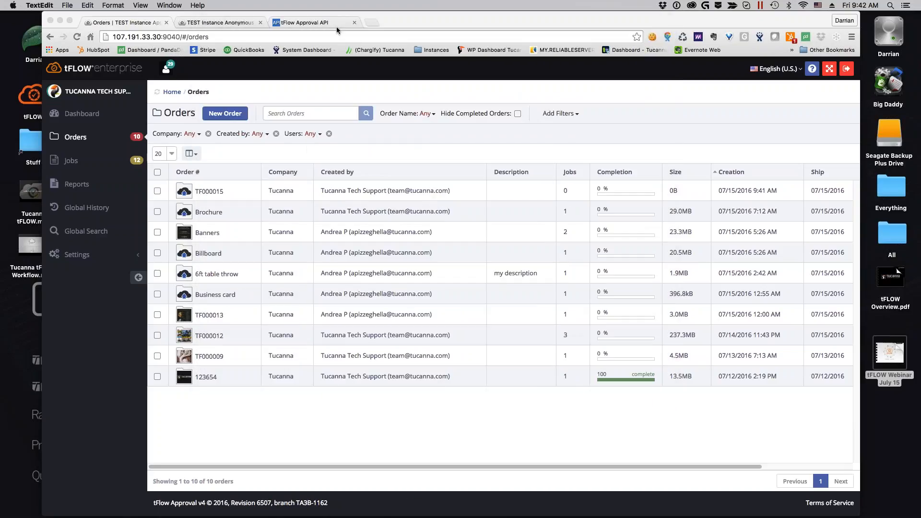
# Step: Examine the Create new Order entry and the list of available methods in the tFlow Approval API documentation
pyautogui.click(304, 22)
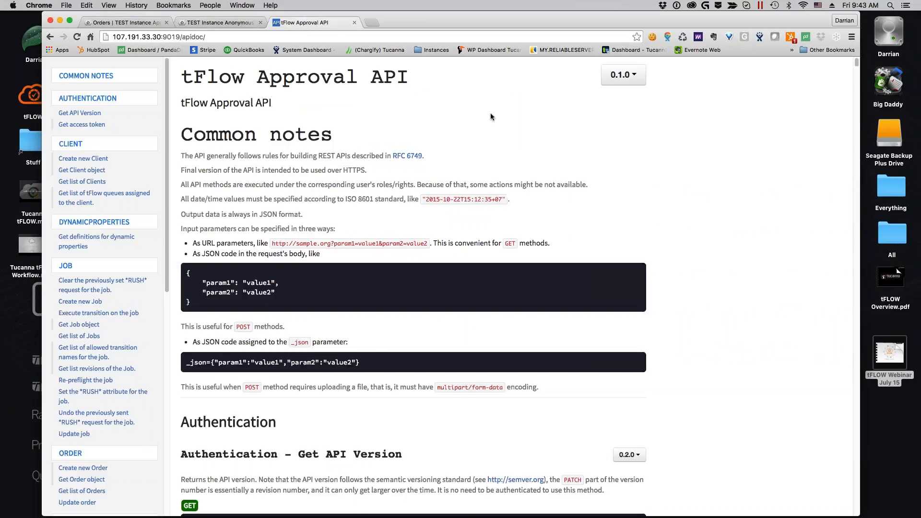
pyautogui.scroll(-6, 105, 165)
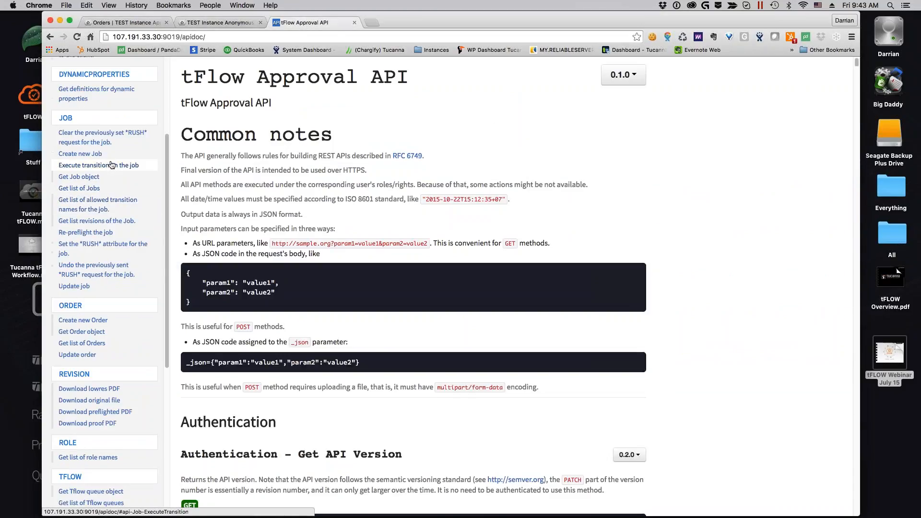
pyautogui.click(108, 321)
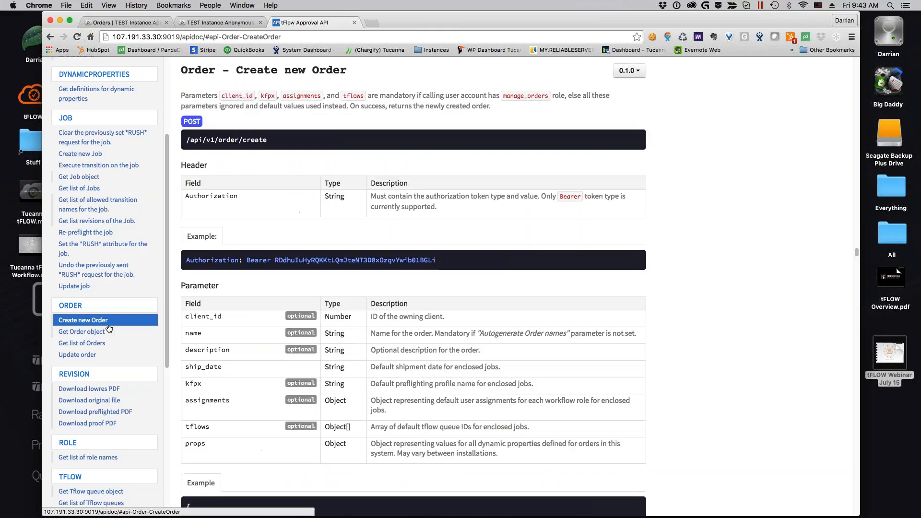
pyautogui.scroll(-1, 108, 390)
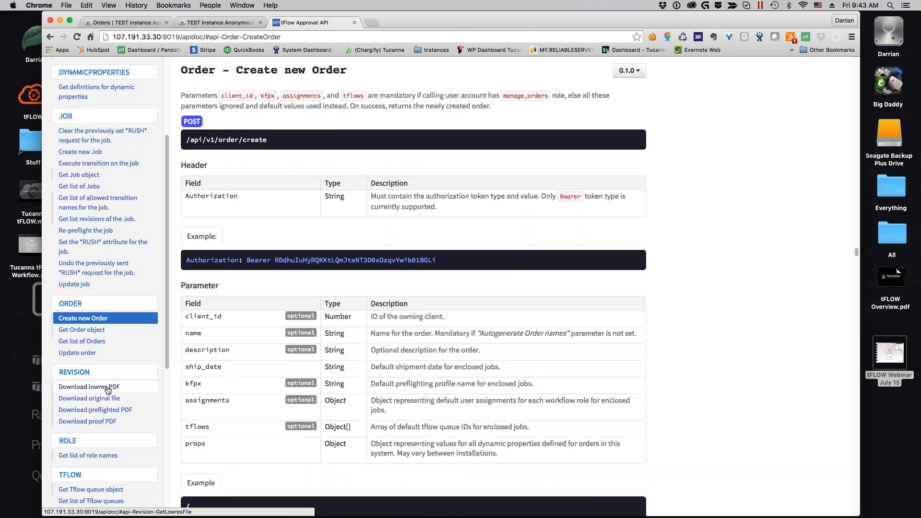
pyautogui.scroll(-5, 109, 391)
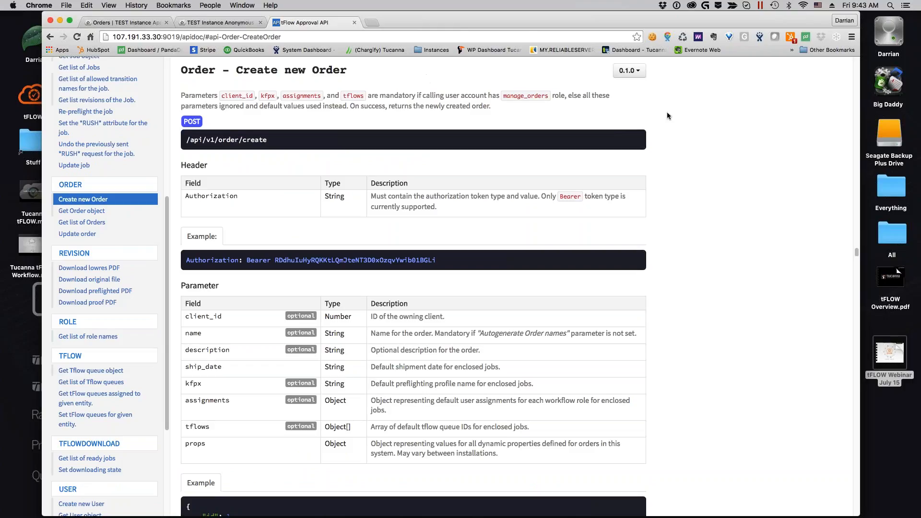
# Step: Return to the orders list, close the webinar PDF in Acrobat, and bring the browser window back into full view
pyautogui.click(142, 24)
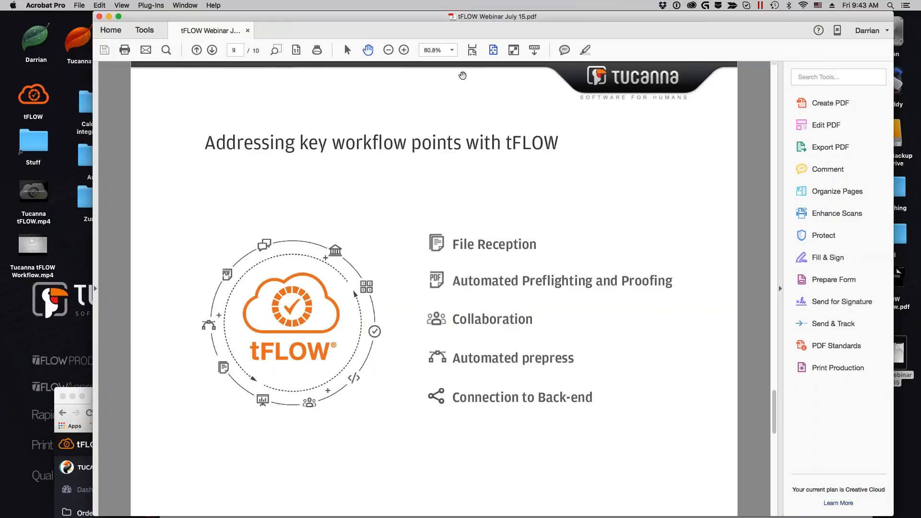
pyautogui.press('super+w')
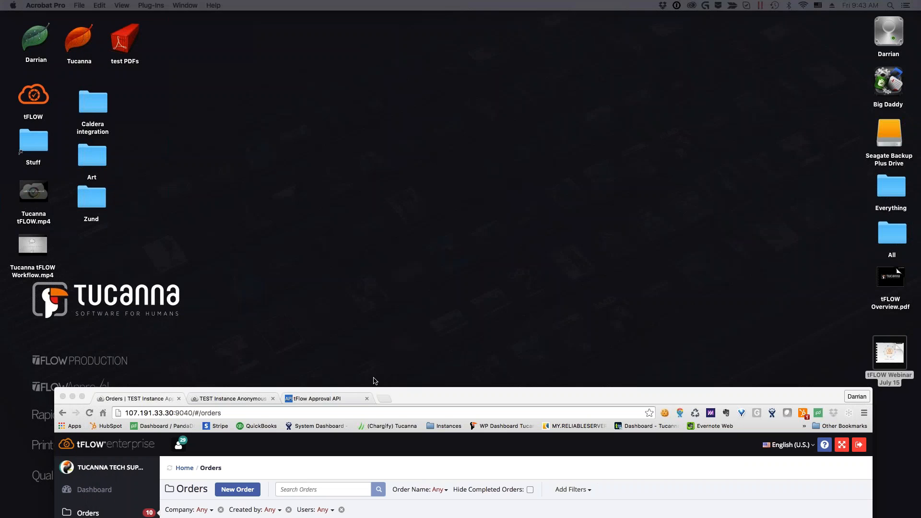
pyautogui.moveTo(407, 389); pyautogui.dragTo(398, 12)
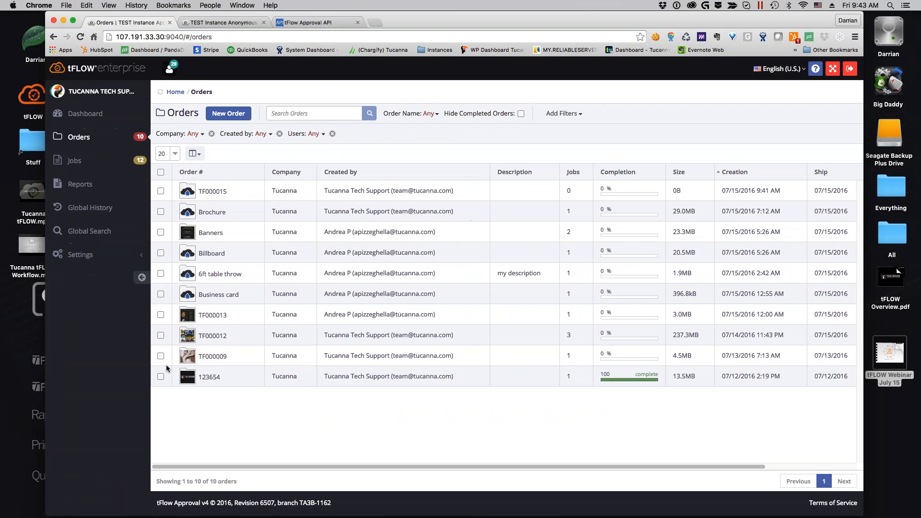
# Step: Open the RV Billboard job of the Billboard order with the side panels collapsed, and approve it for production
pyautogui.click(214, 253)
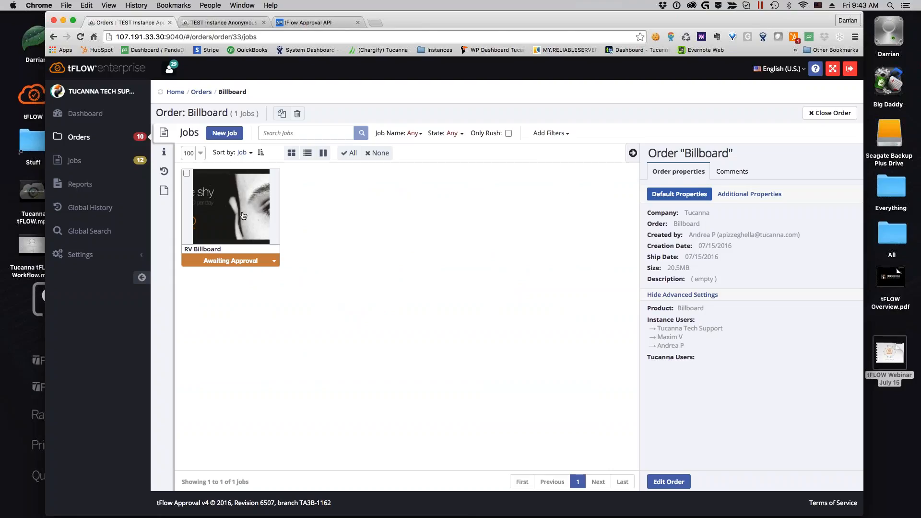
pyautogui.click(633, 154)
pyautogui.click(230, 206)
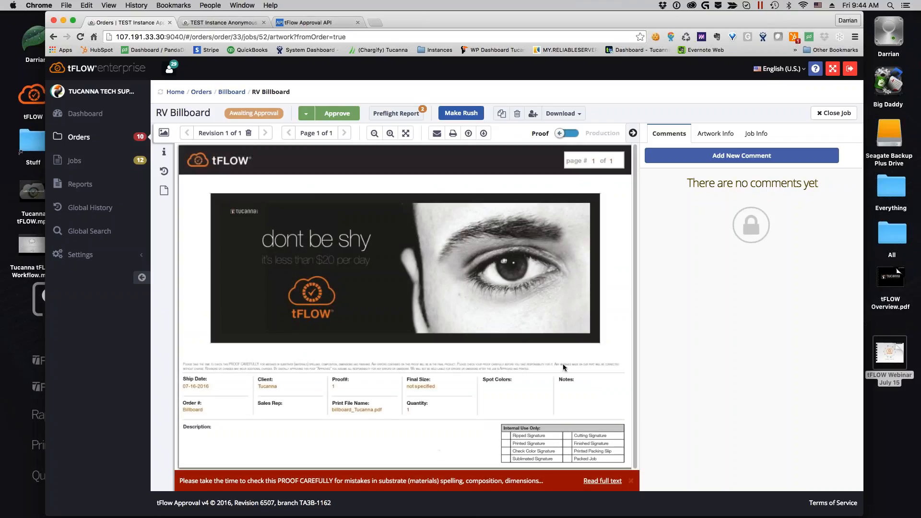
pyautogui.click(633, 134)
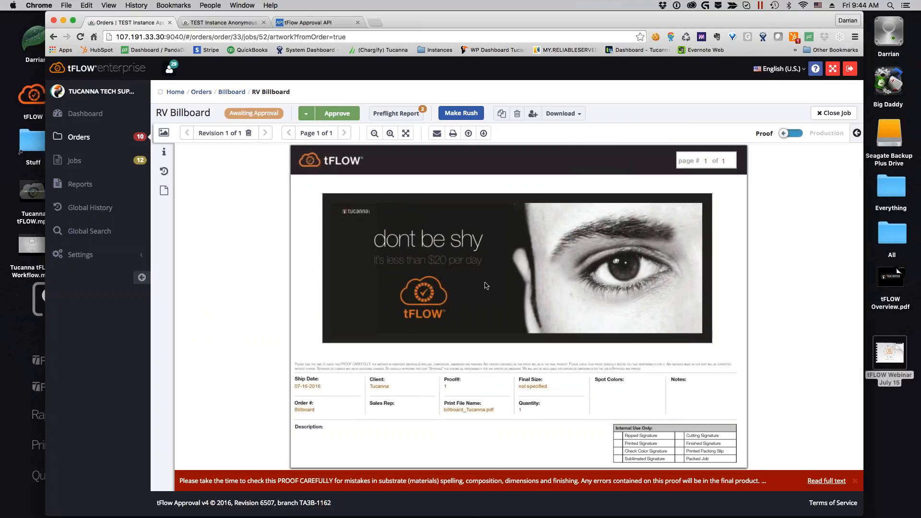
pyautogui.moveTo(518, 23); pyautogui.dragTo(476, 16)
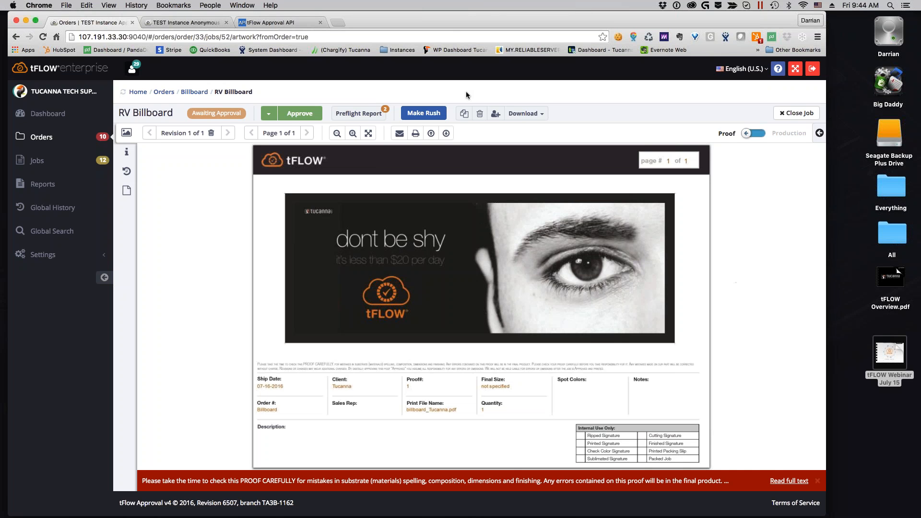
pyautogui.click(301, 114)
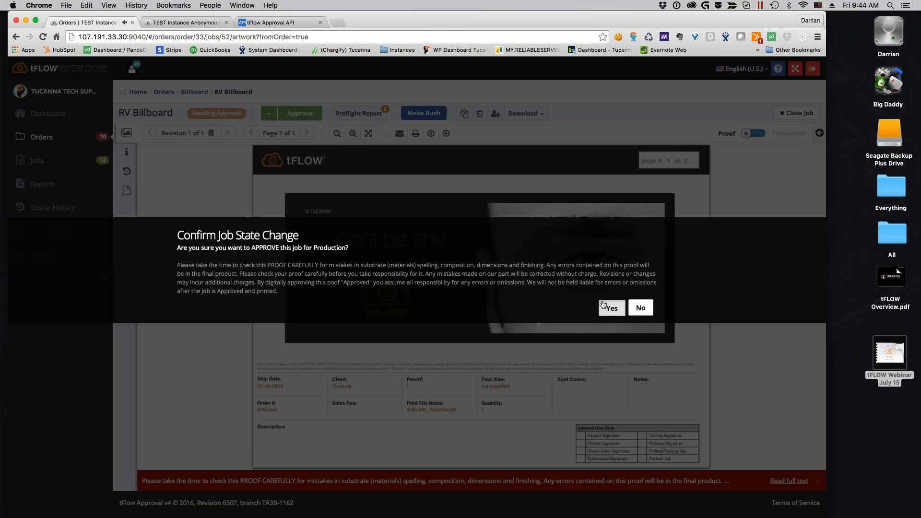
pyautogui.click(610, 307)
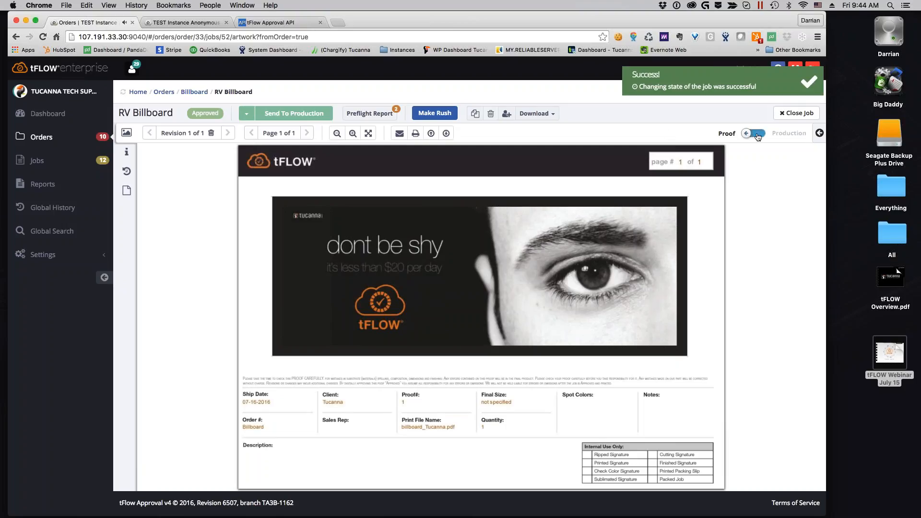
# Step: Inspect the Production version of the RV Billboard artwork up close and return to the Proof version
pyautogui.click(754, 133)
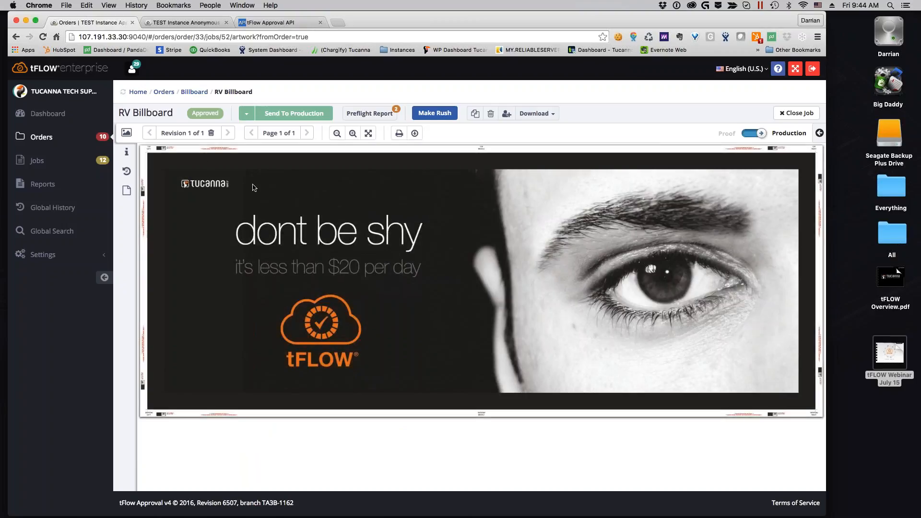
pyautogui.click(353, 133)
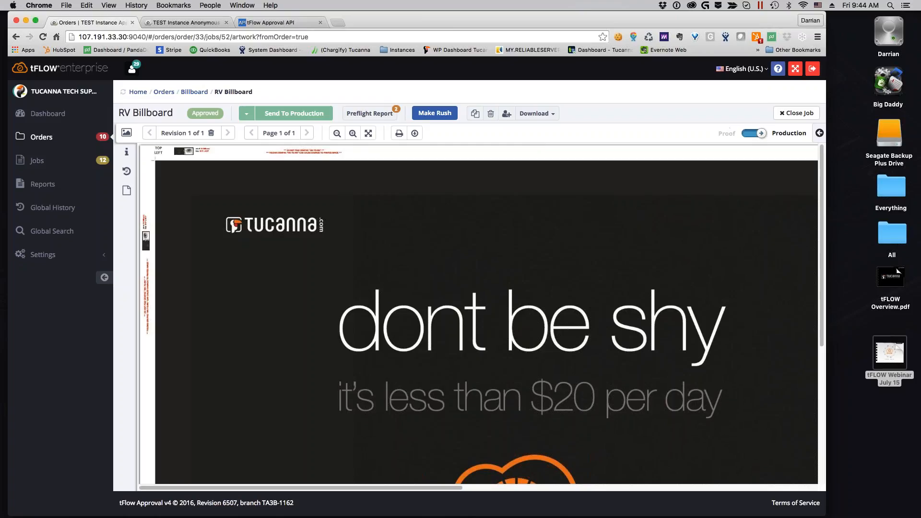
pyautogui.click(368, 133)
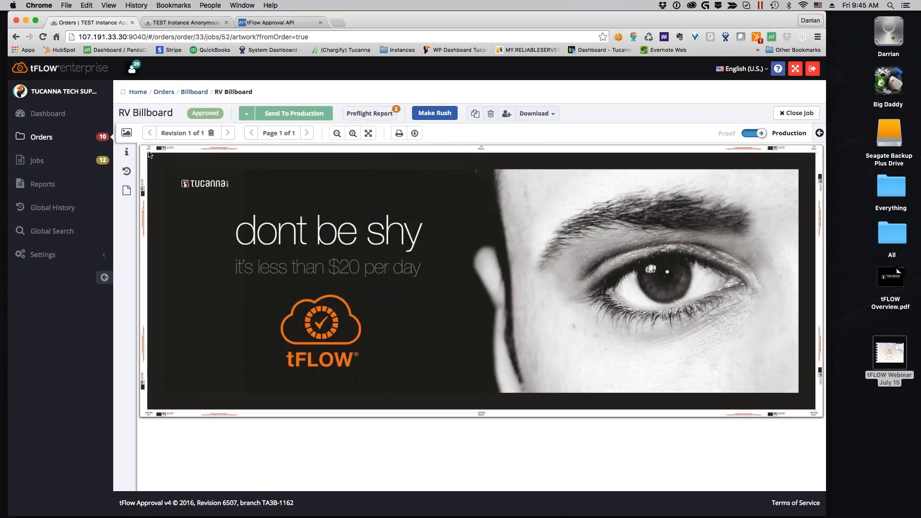
pyautogui.click(755, 134)
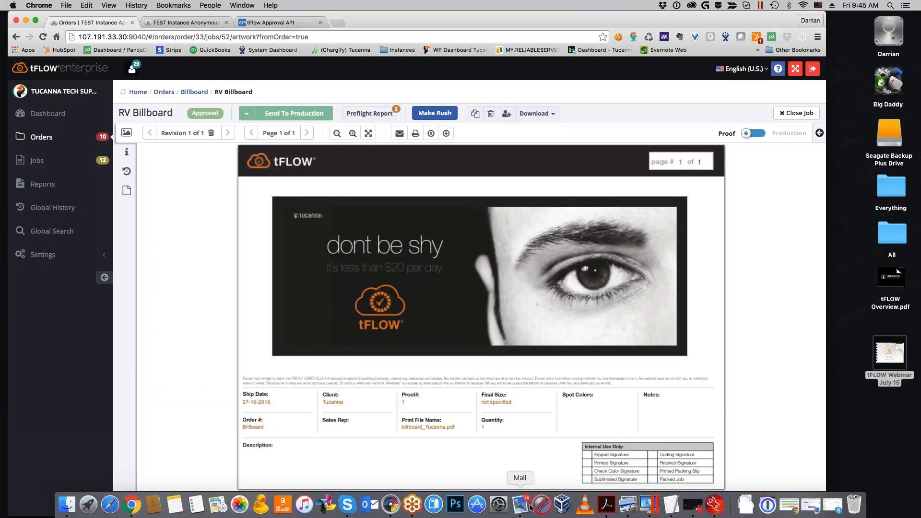
# Step: Switch to Mail, read the tFLOW notifications about the 6ft table throw-3 and Brochure-3 jobs, and move the mail window aside
pyautogui.click(522, 505)
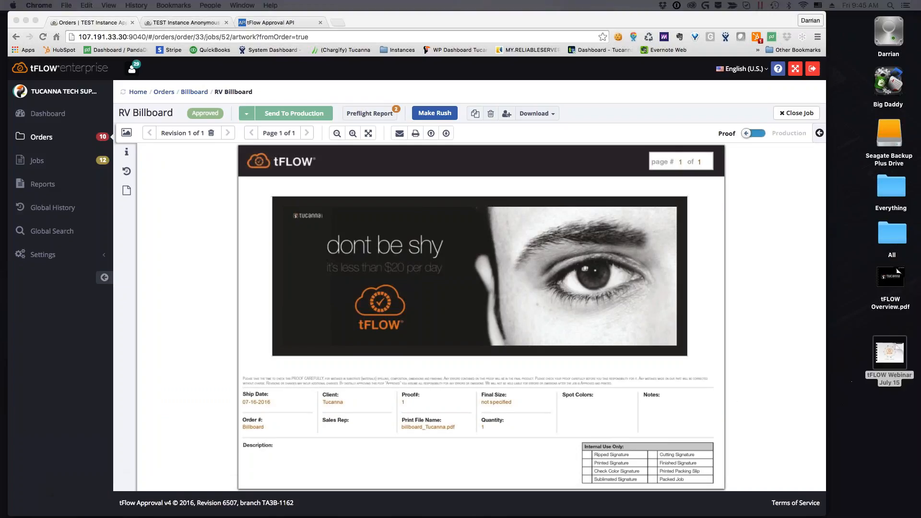
pyautogui.moveTo(920, 18); pyautogui.dragTo(112, 18)
pyautogui.click(132, 209)
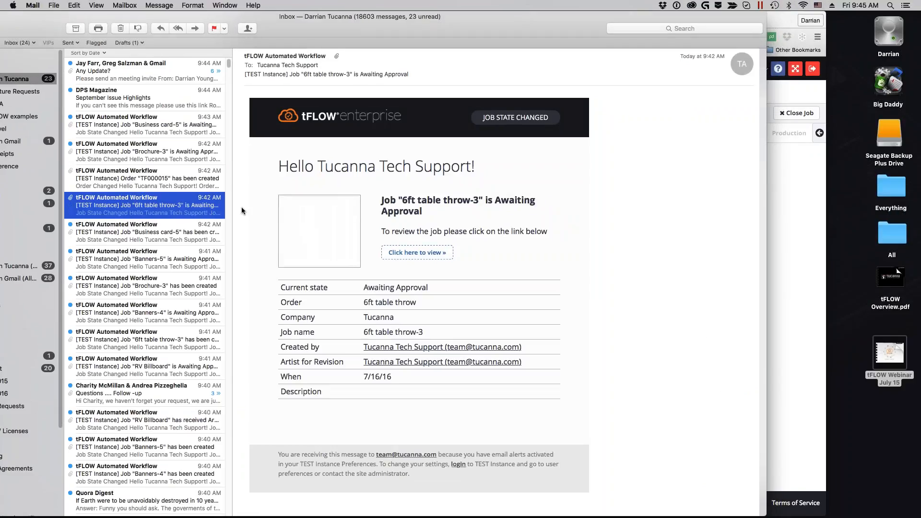
pyautogui.click(138, 269)
pyautogui.click(164, 294)
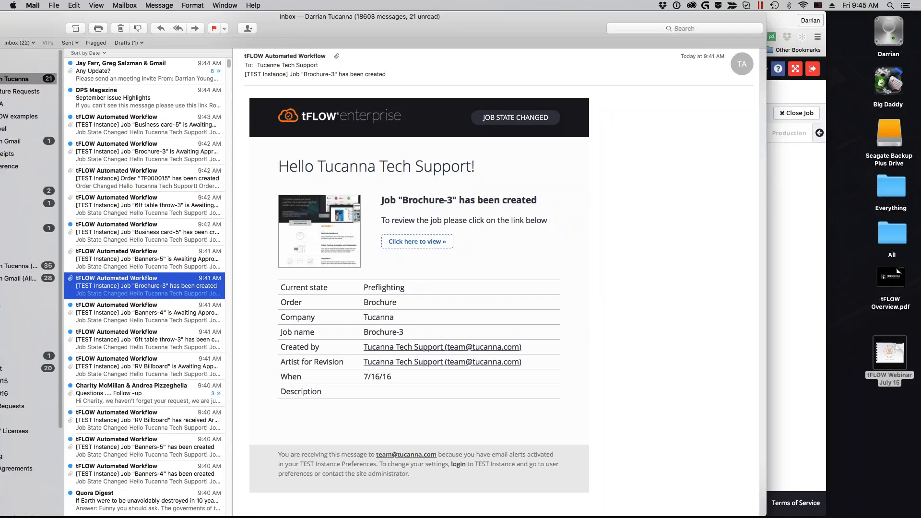
pyautogui.moveTo(154, 17); pyautogui.dragTo(920, 18)
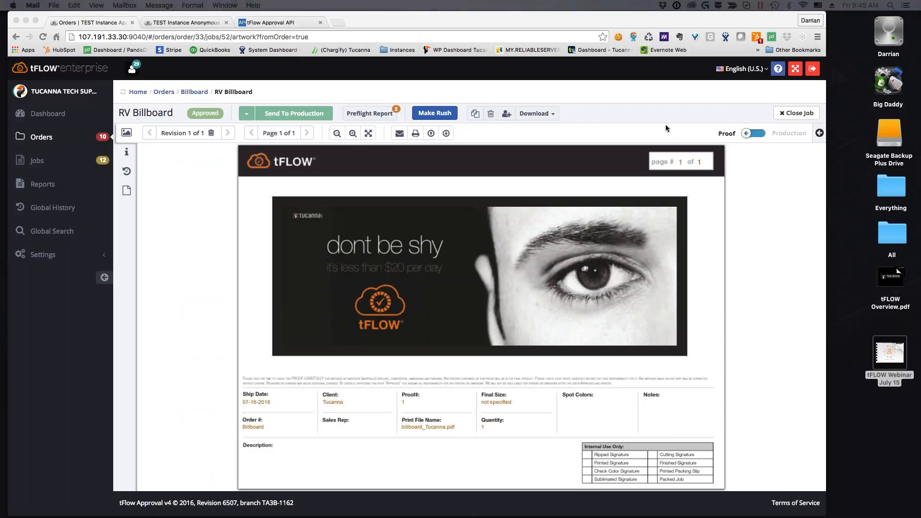
# Step: Close the RV Billboard job and its order, and open the Business card-5 job in the Business card order
pyautogui.click(796, 113)
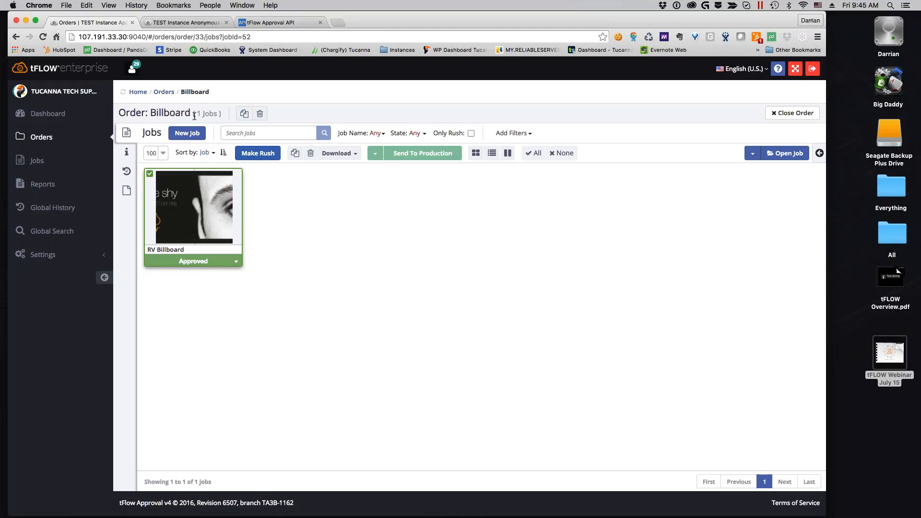
pyautogui.click(792, 113)
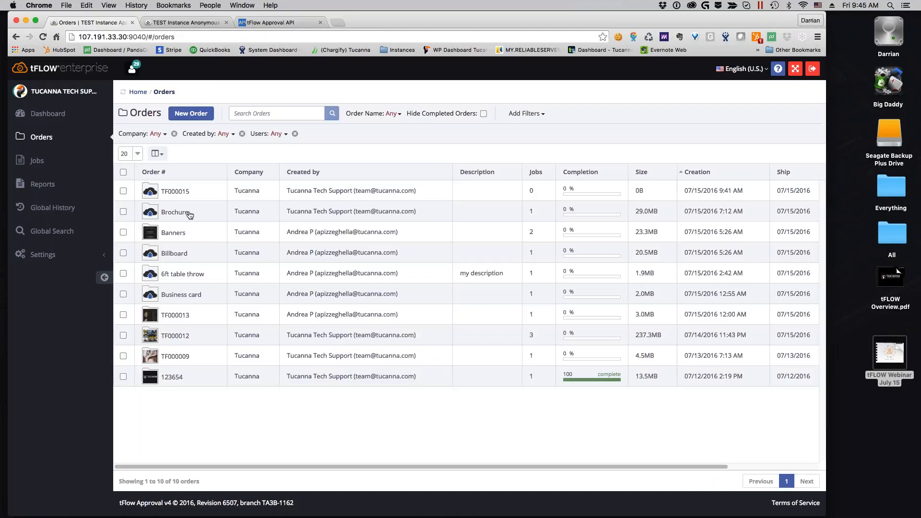
pyautogui.click(194, 297)
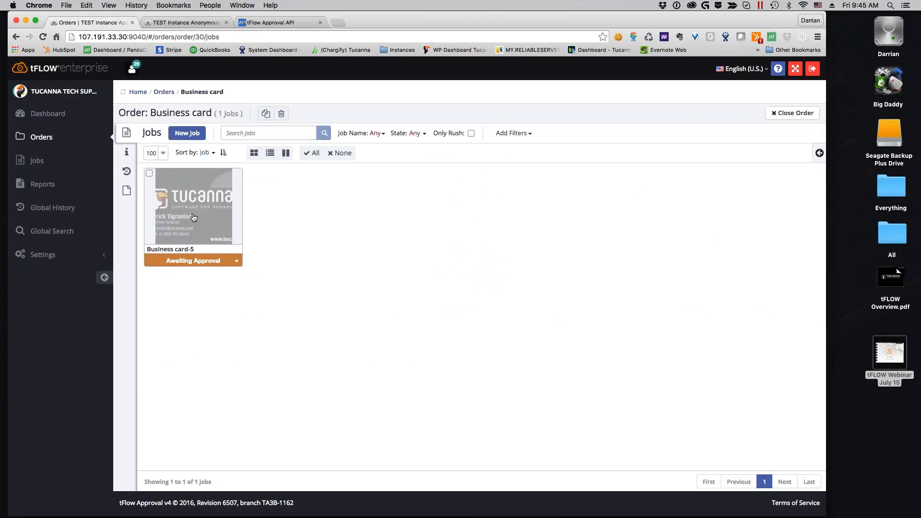
pyautogui.doubleClick(194, 218)
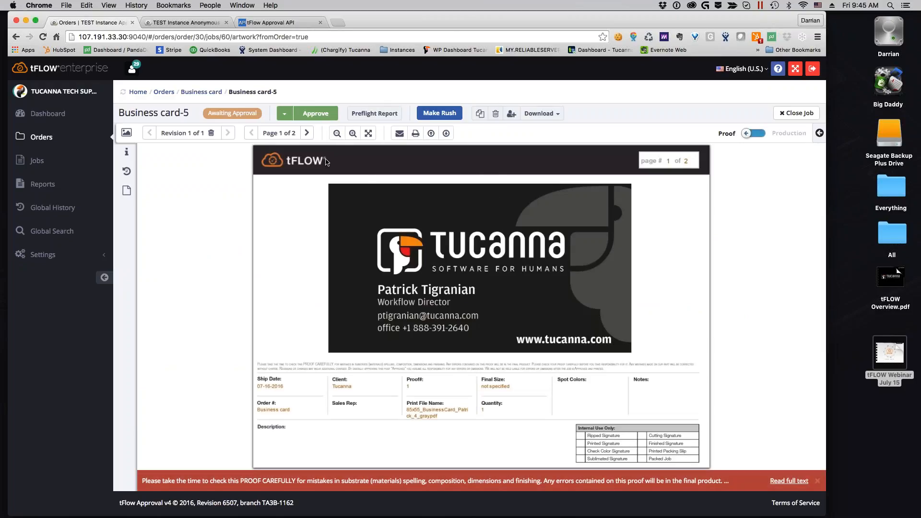
# Step: Review page 2 of the Business card-5 proof, approve the job for production, and return to page 1
pyautogui.click(307, 133)
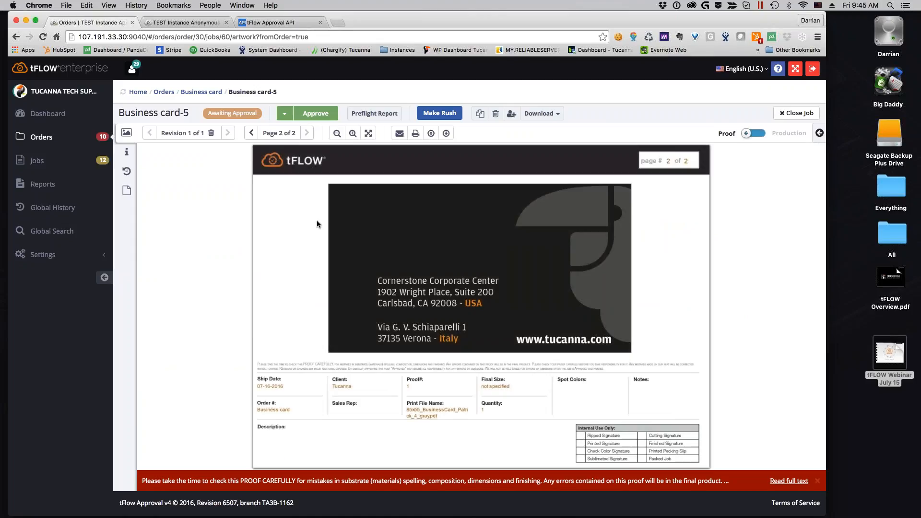
pyautogui.click(316, 114)
pyautogui.click(611, 307)
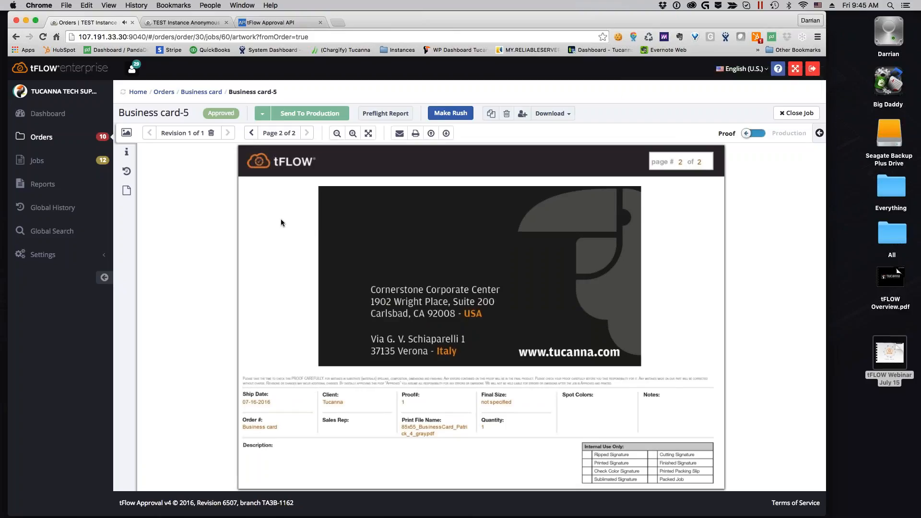
pyautogui.click(251, 133)
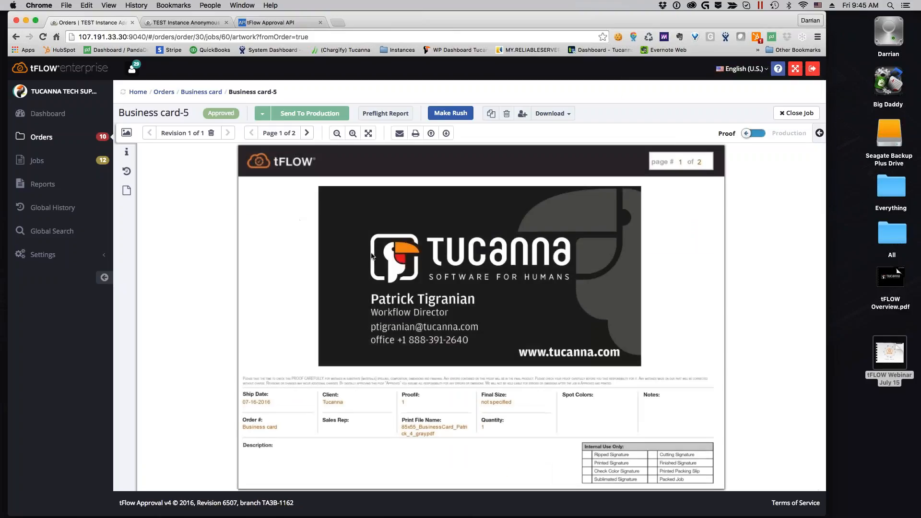
# Step: Review both pages of the Business card-5 production file, and close the job and its order
pyautogui.click(756, 134)
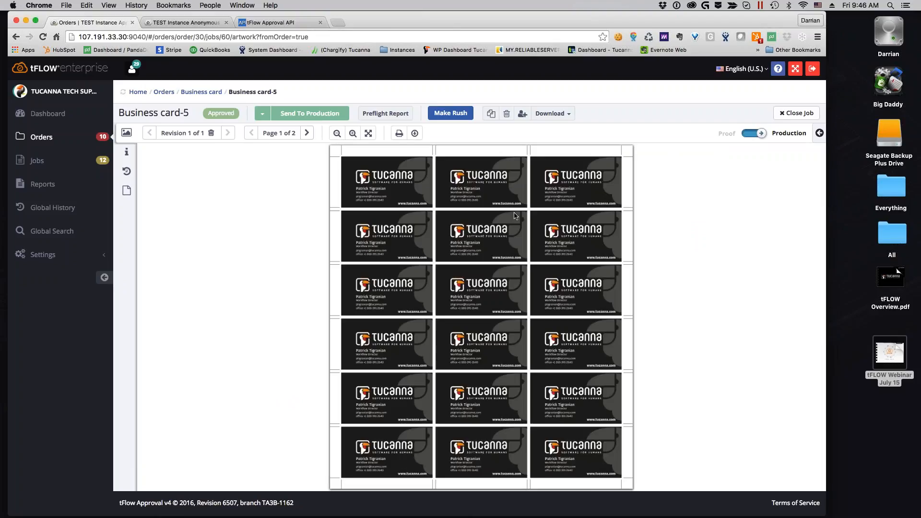
pyautogui.click(307, 133)
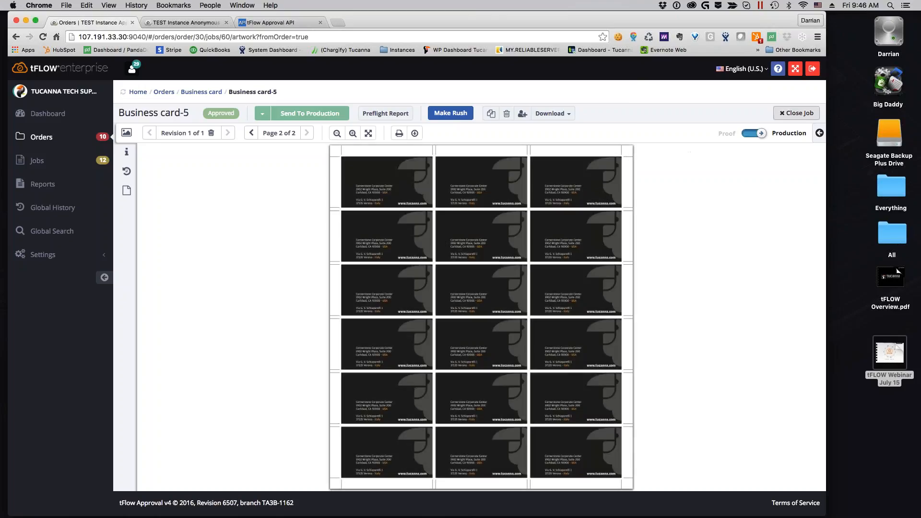
pyautogui.click(797, 112)
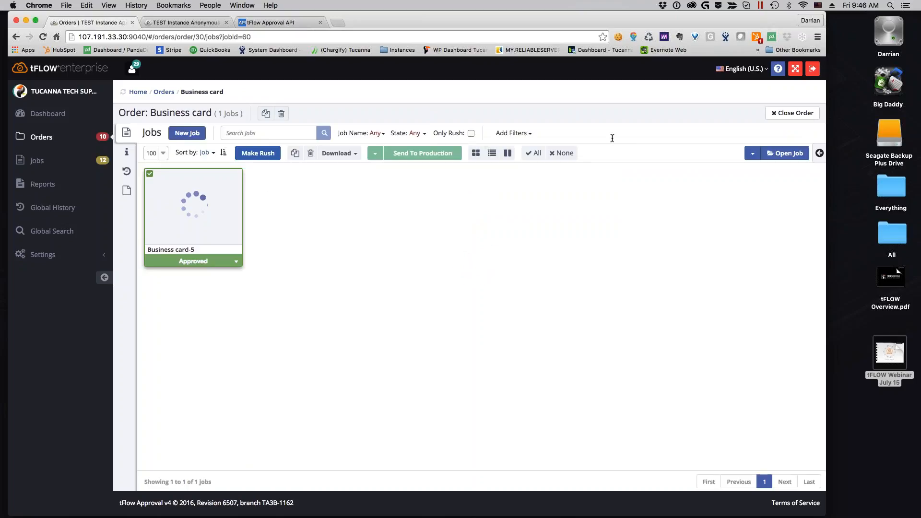
pyautogui.click(793, 113)
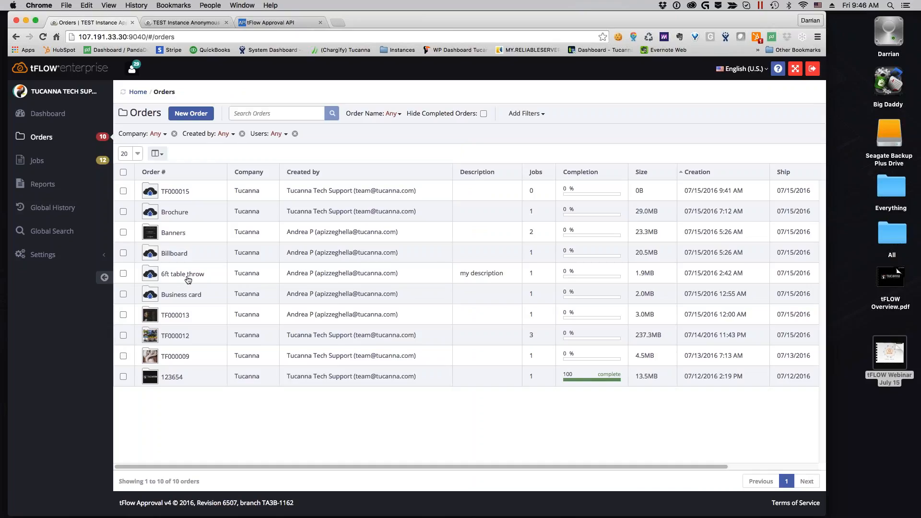
# Step: Open the 6ft table throw-3 job in the 6ft table throw order, review its proof, and close the job and order
pyautogui.click(375, 293)
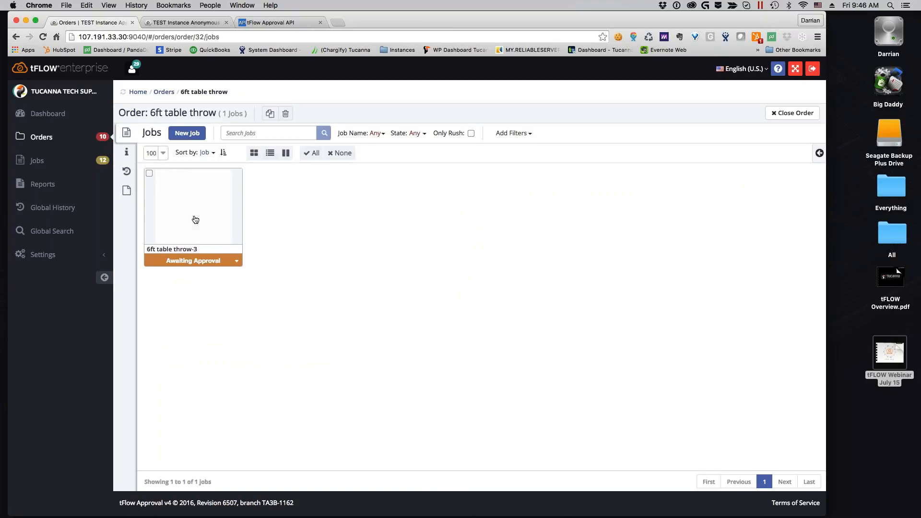
pyautogui.click(195, 220)
pyautogui.click(195, 220)
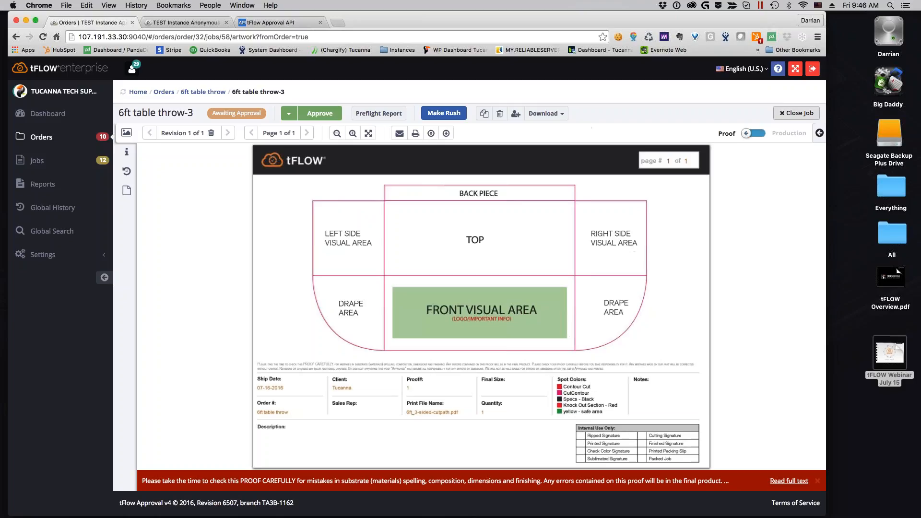
pyautogui.click(797, 113)
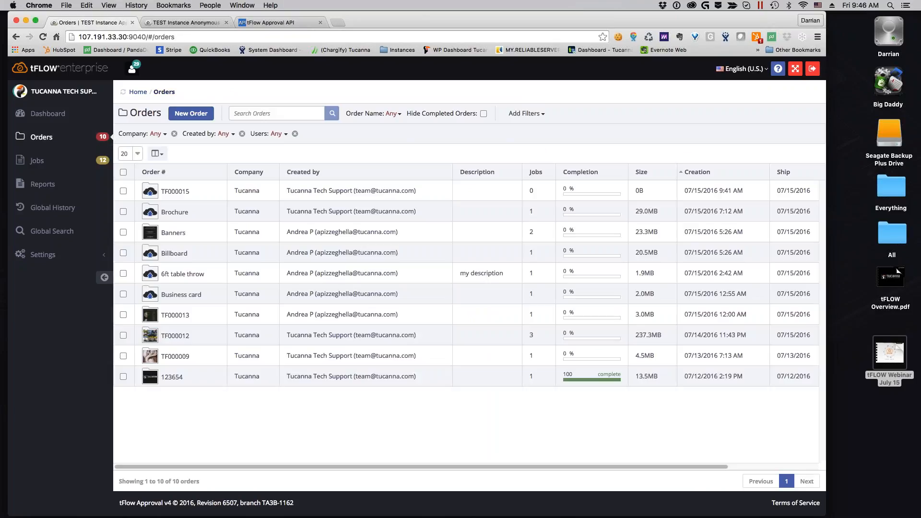
# Step: Reposition the browser window and open the Banners-5 job in the Banners order
pyautogui.moveTo(398, 19); pyautogui.dragTo(469, 18)
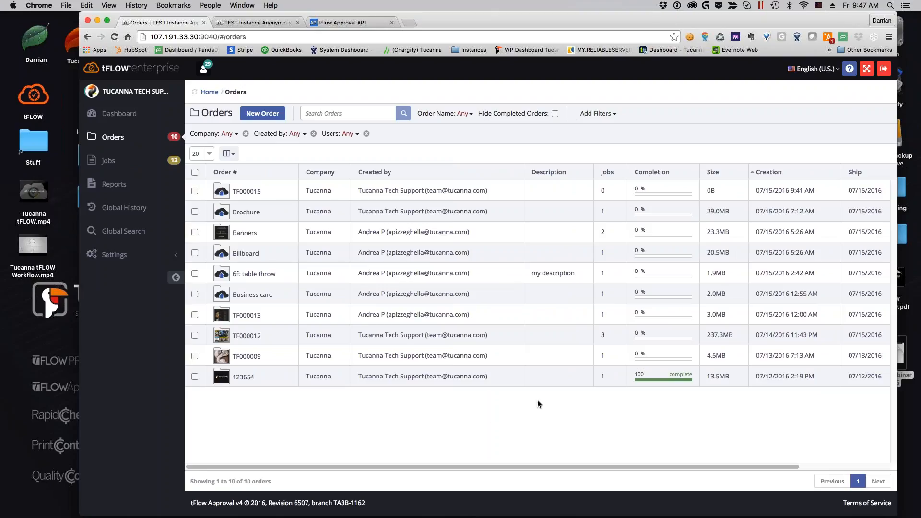
pyautogui.moveTo(505, 16); pyautogui.dragTo(492, 13)
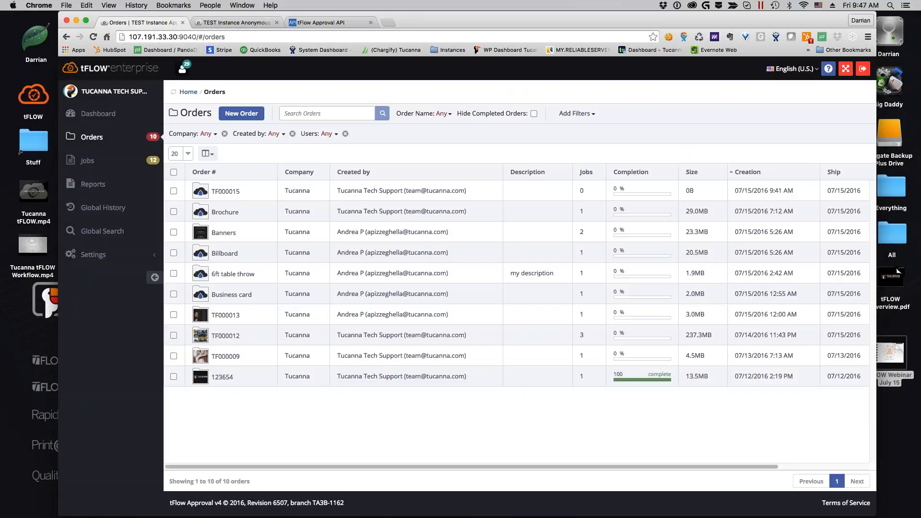
pyautogui.click(229, 232)
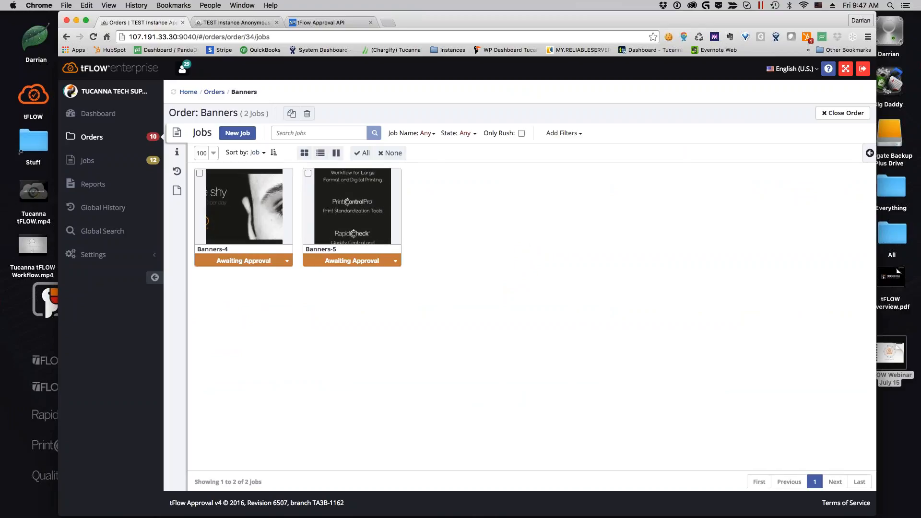
pyautogui.click(361, 214)
pyautogui.doubleClick(381, 226)
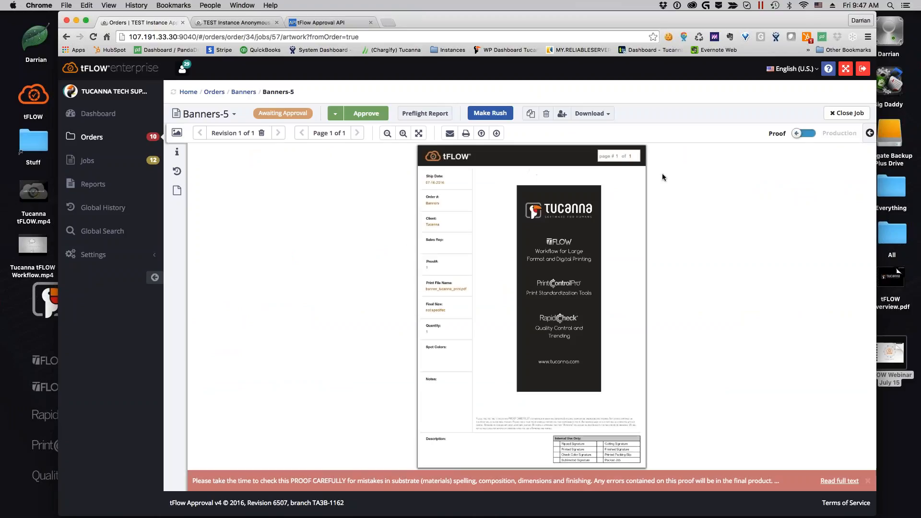
# Step: Post an information comment reading "sdfsadf" on the Banners-5 proof, with a rectangle marking the Tucanna logo
pyautogui.click(869, 134)
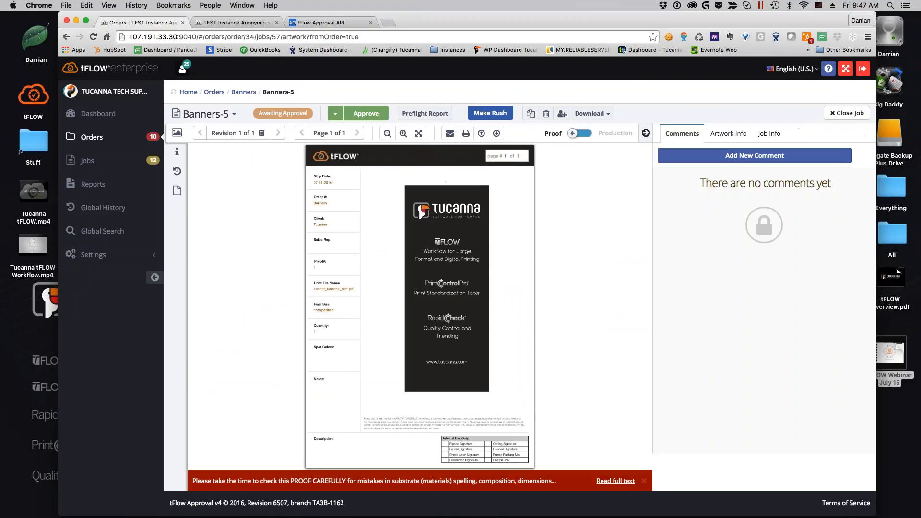
pyautogui.click(745, 158)
pyautogui.write('sdfsadf')
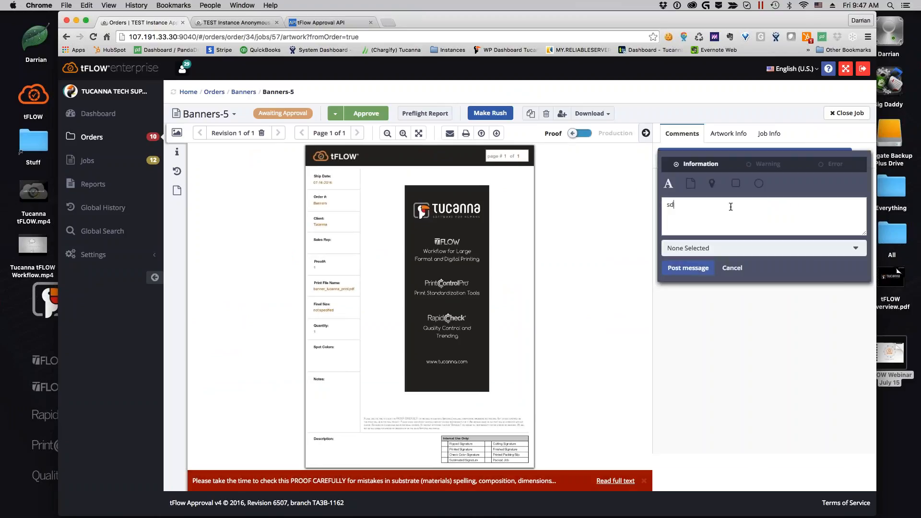
pyautogui.click(736, 184)
pyautogui.moveTo(314, 161); pyautogui.dragTo(480, 225)
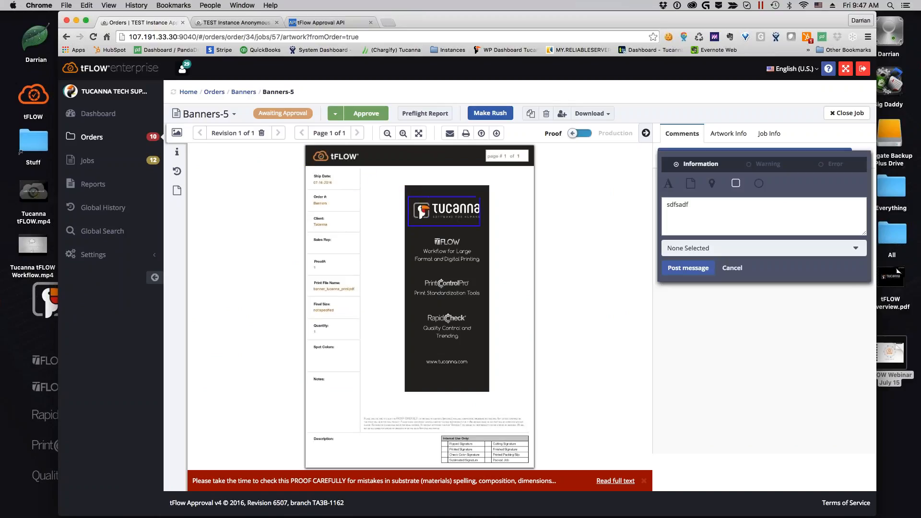
pyautogui.click(665, 266)
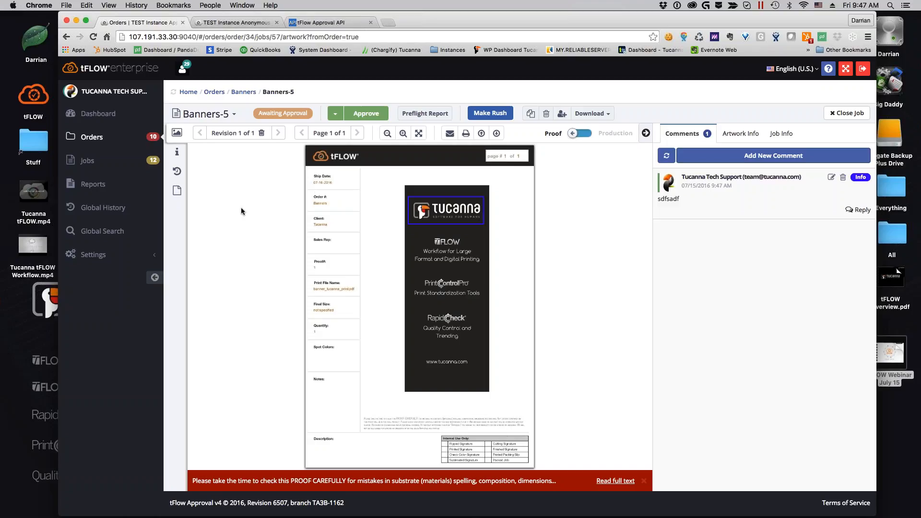
# Step: Enlarge the notifications window, view the new comments for Banners-5, and close the notifications
pyautogui.click(185, 70)
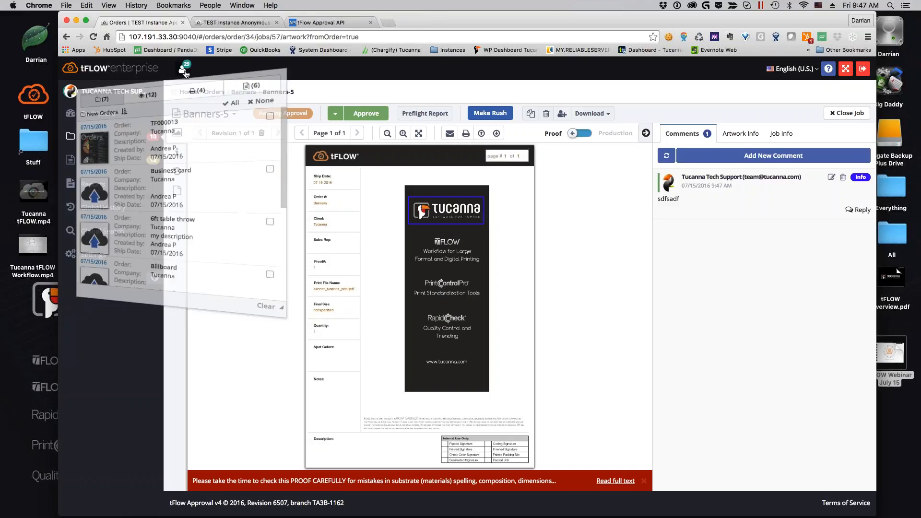
pyautogui.moveTo(274, 297); pyautogui.dragTo(531, 332)
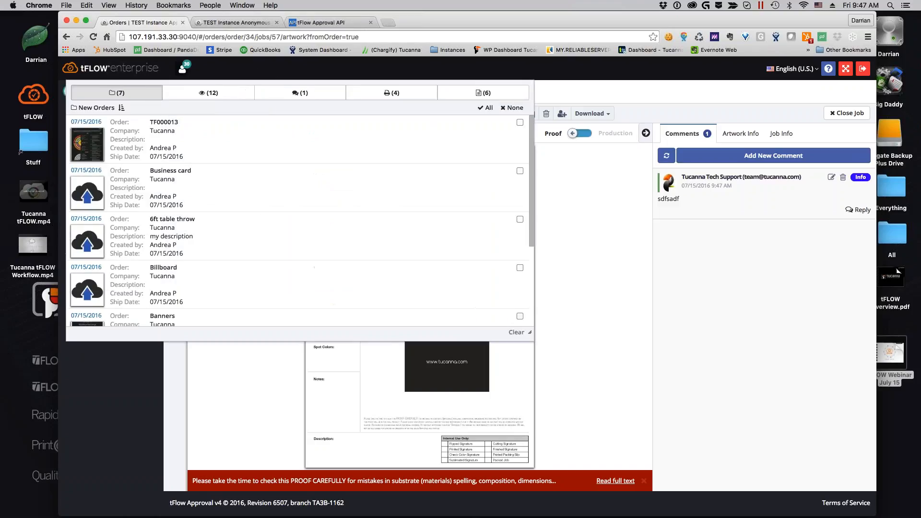
pyautogui.click(301, 96)
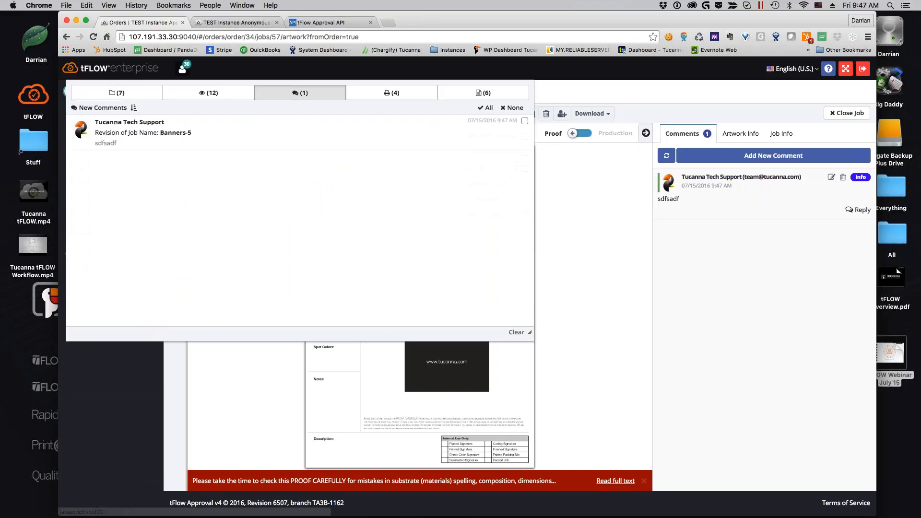
pyautogui.click(627, 231)
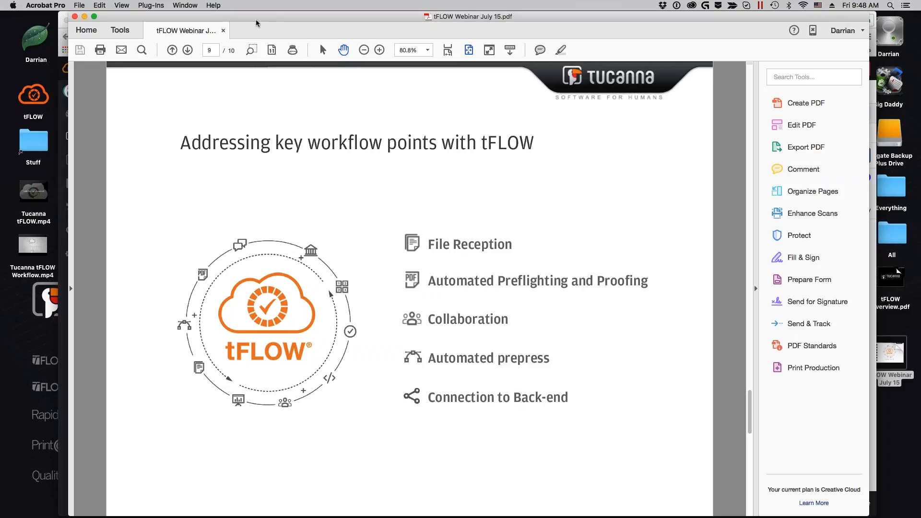
# Step: Put the webinar PDF out of view, bring up the tBOT window from Windows 7, and move it beside the tFLOW page
pyautogui.moveTo(473, 17); pyautogui.dragTo(510, 0)
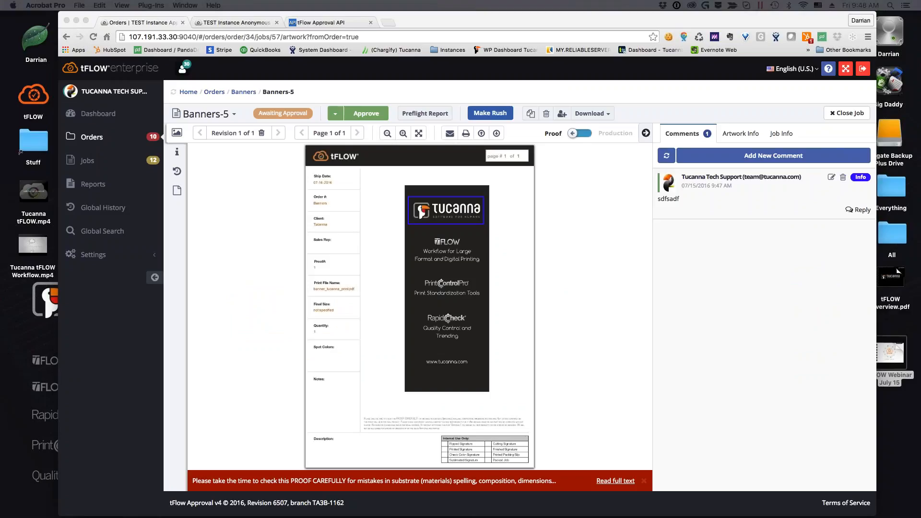
pyautogui.moveTo(696, 515)
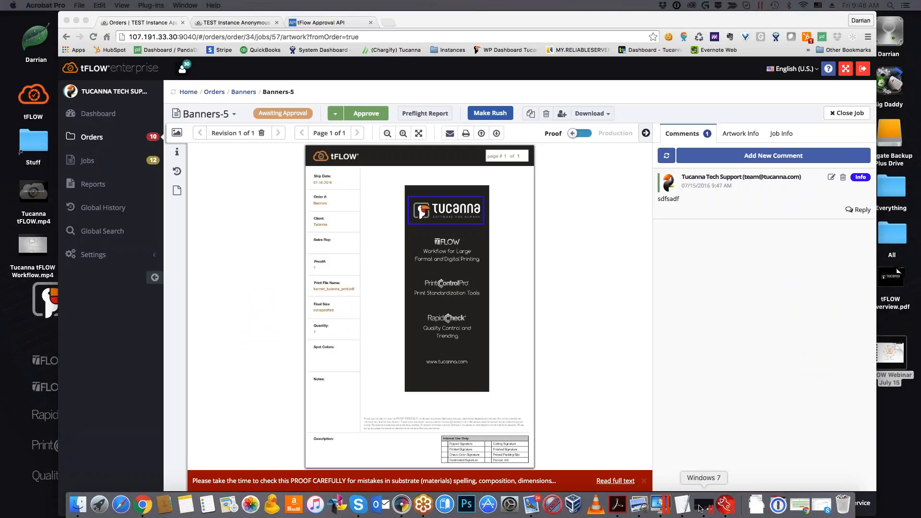
pyautogui.click(704, 507)
pyautogui.press('Escape')
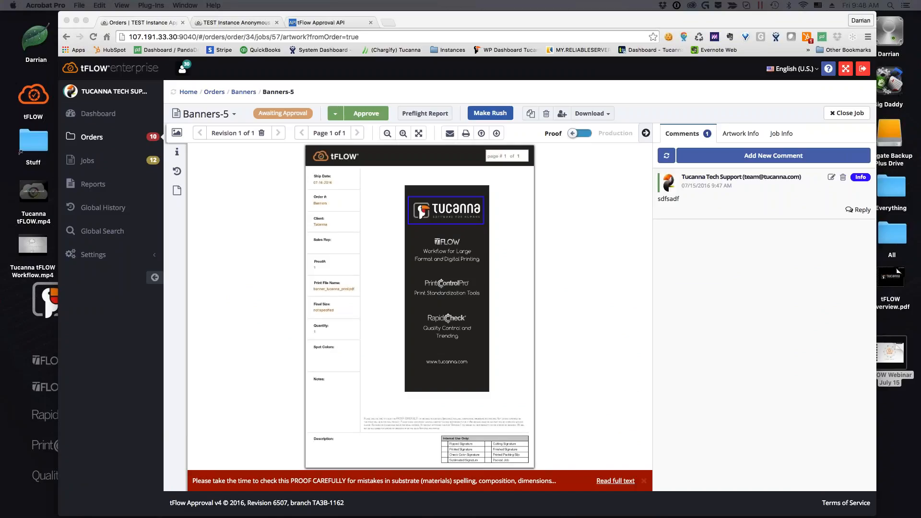
pyautogui.moveTo(920, 192); pyautogui.dragTo(428, 101)
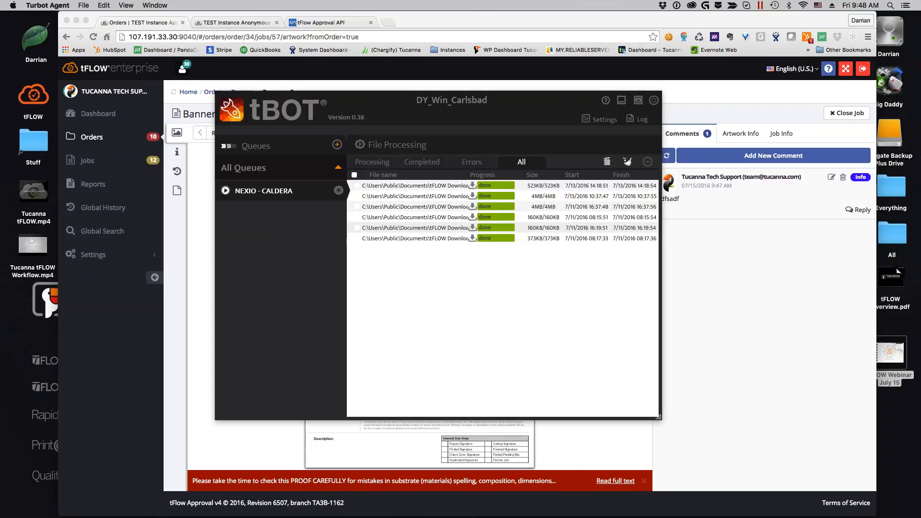
pyautogui.moveTo(395, 106); pyautogui.dragTo(666, 97)
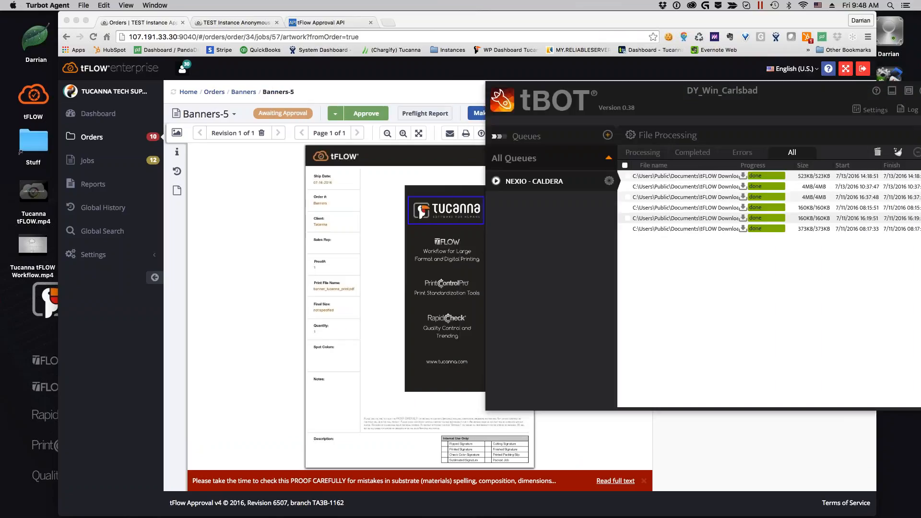
# Step: Switch back to Chrome and approve the Banners-5 job for production
pyautogui.press('super+Tab')
pyautogui.click(363, 116)
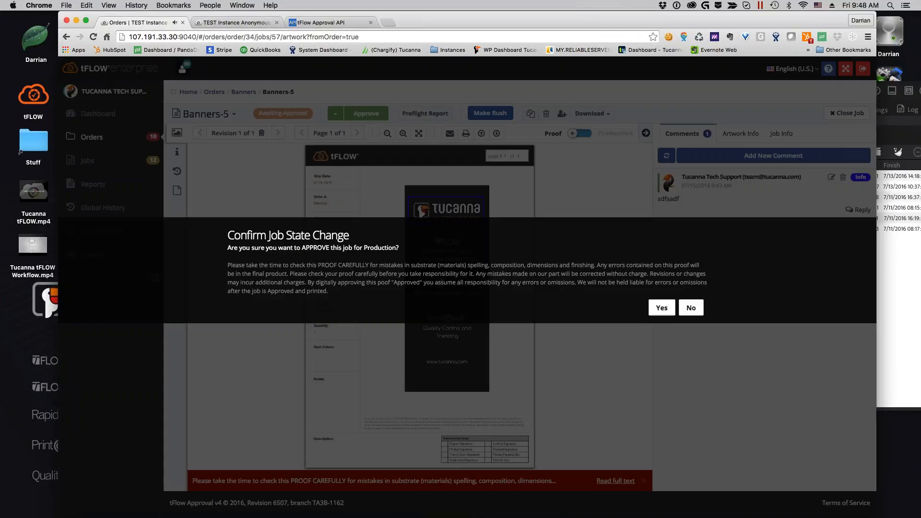
pyautogui.click(662, 308)
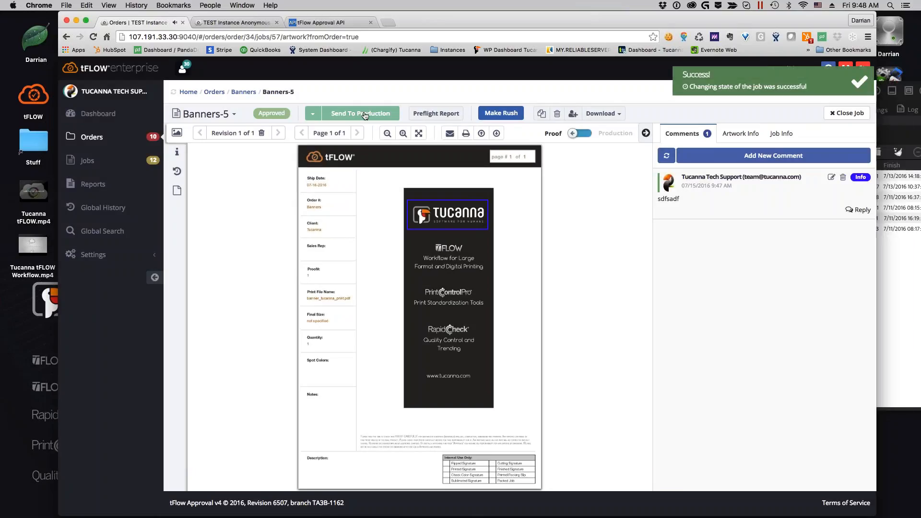
# Step: Open the Send to production dialog for Banners-5 and browse the available production queues without selecting one
pyautogui.click(365, 116)
pyautogui.click(434, 159)
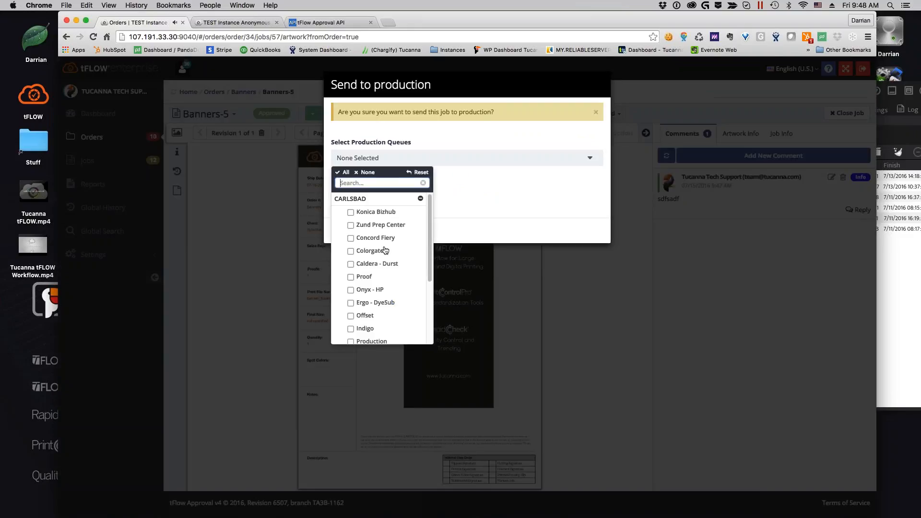
pyautogui.moveTo(430, 216); pyautogui.dragTo(431, 280)
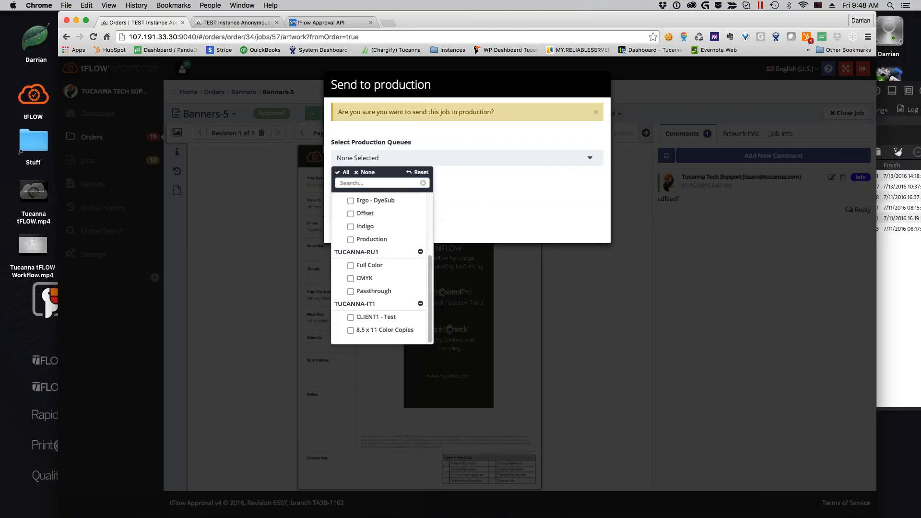
pyautogui.scroll(3, 369, 216)
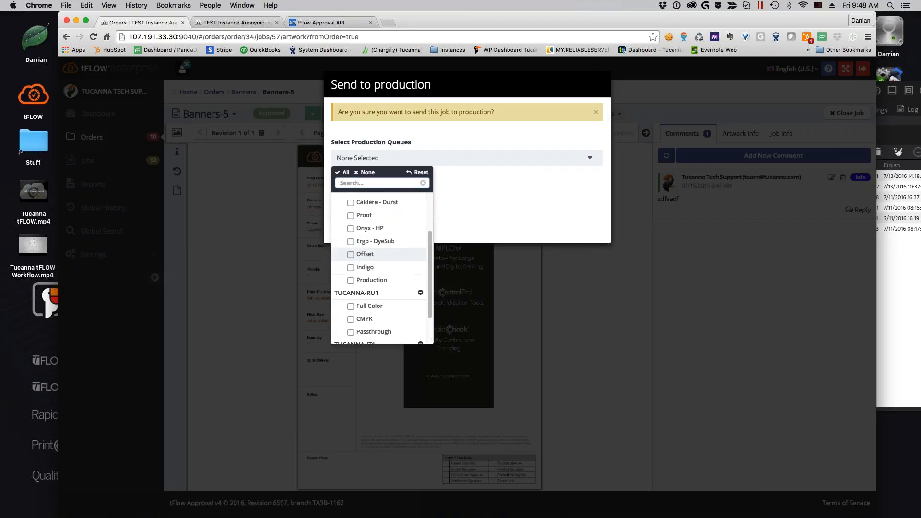
pyautogui.click(583, 203)
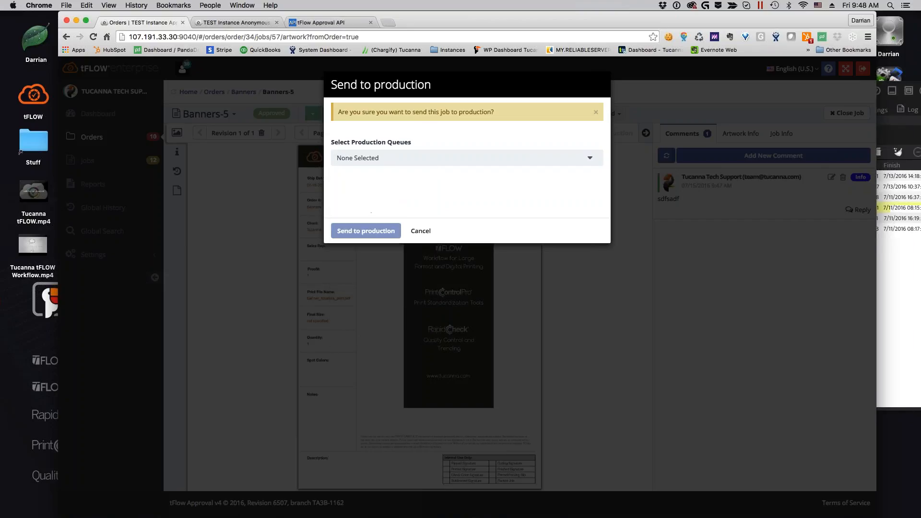
# Step: Switch to tBOT, open the NEXIO - CALDERA queue for editing, and enlarge the window to examine its name and download settings
pyautogui.press('super+Tab')
pyautogui.moveTo(771, 90); pyautogui.dragTo(431, 101)
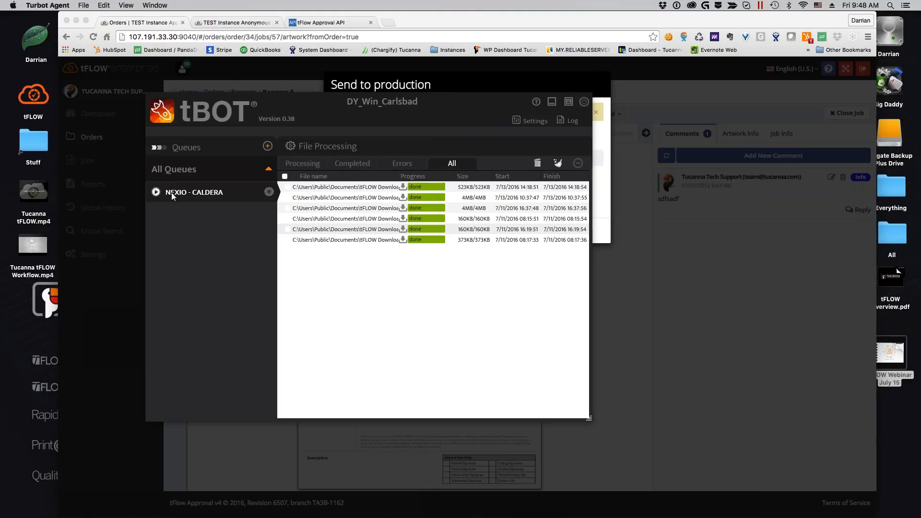
pyautogui.click(269, 192)
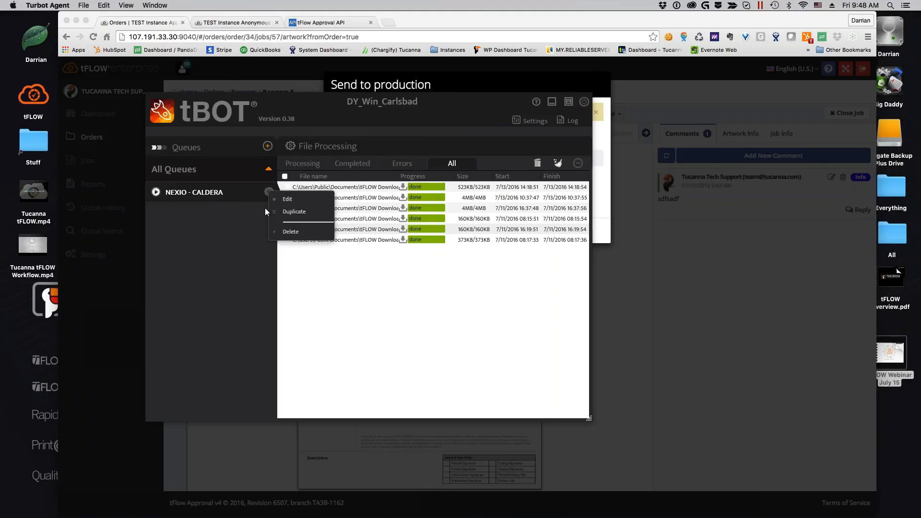
pyautogui.click(288, 200)
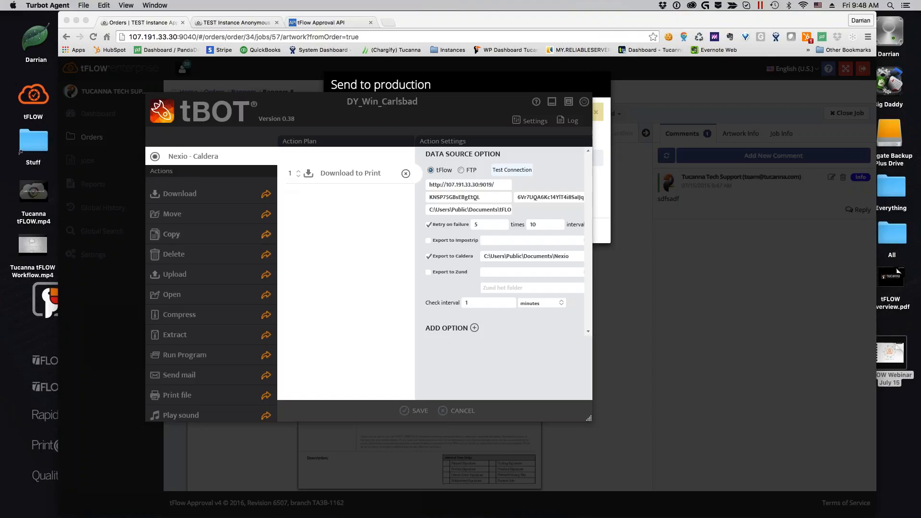
pyautogui.moveTo(580, 413); pyautogui.dragTo(656, 463)
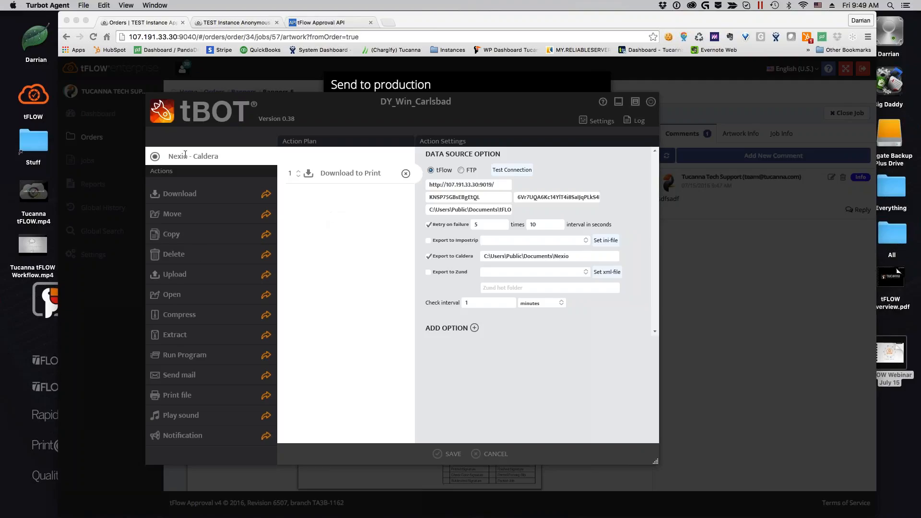
pyautogui.moveTo(169, 156); pyautogui.dragTo(222, 159)
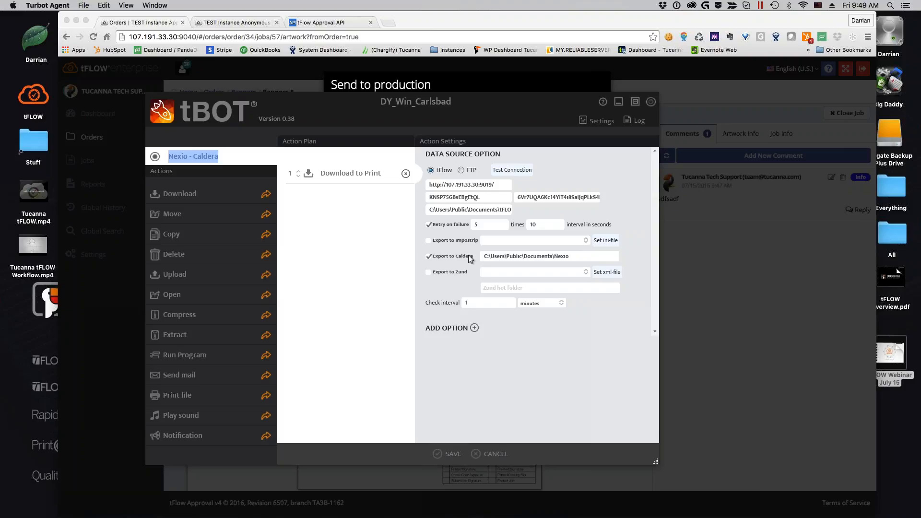
# Step: Examine the Caldera export folder in the Nexio - Caldera queue settings and close the queue editor without saving
pyautogui.click(537, 258)
pyautogui.click(512, 333)
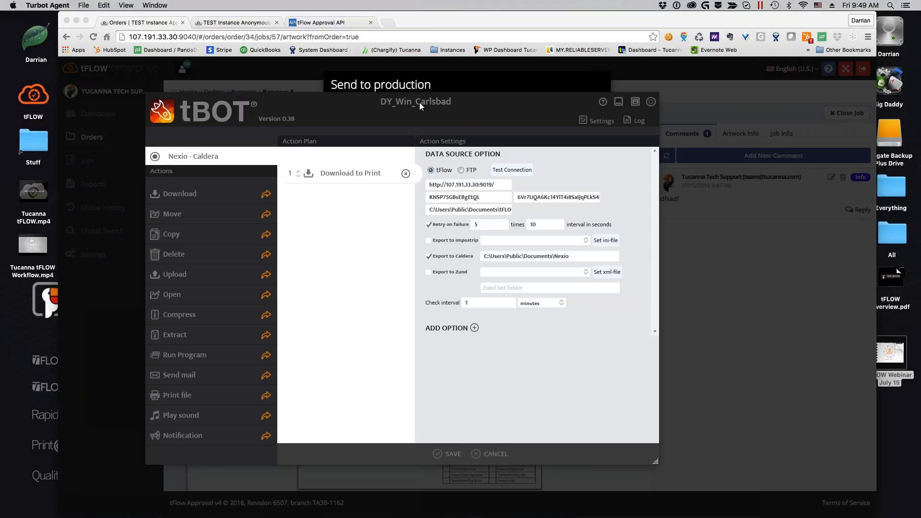
pyautogui.moveTo(419, 102); pyautogui.dragTo(533, 98)
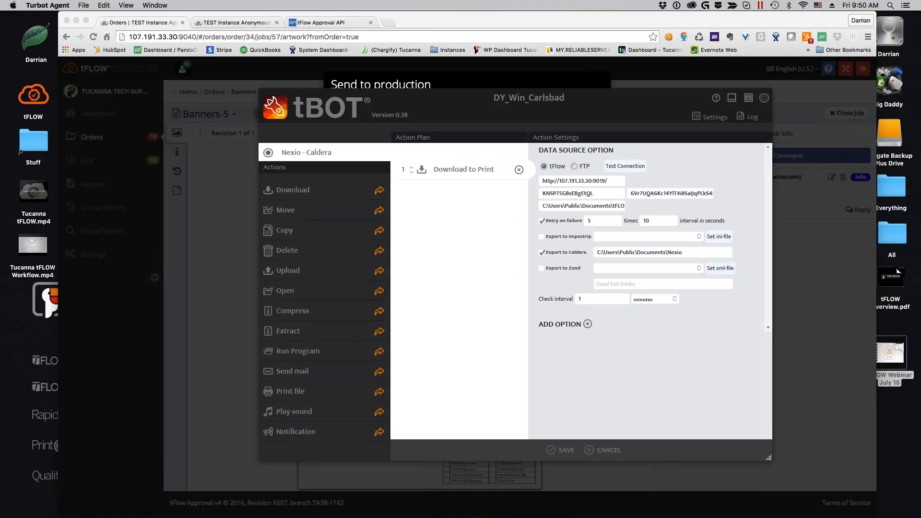
pyautogui.click(604, 454)
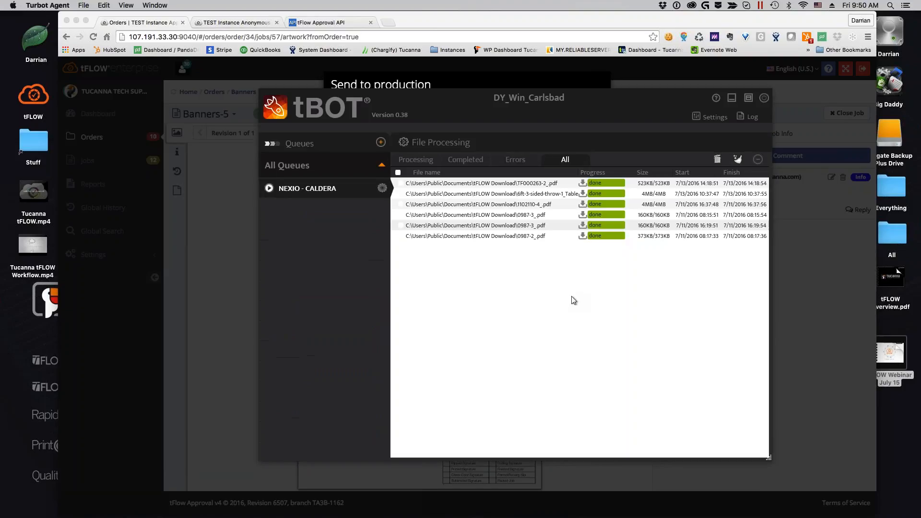
# Step: Switch to Chrome, close the Send to production dialog without sending Banners-5, and hide the job's comments panel
pyautogui.click(77, 346)
pyautogui.click(421, 231)
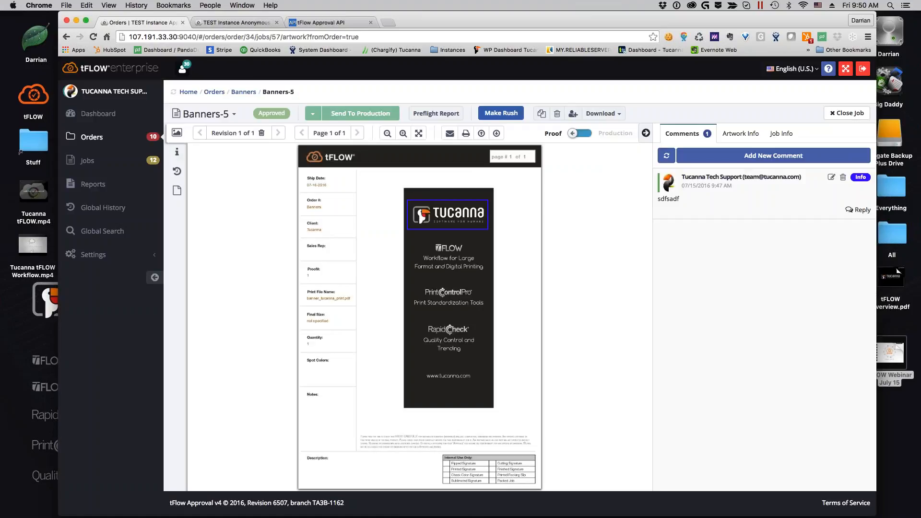
pyautogui.press('super+Tab')
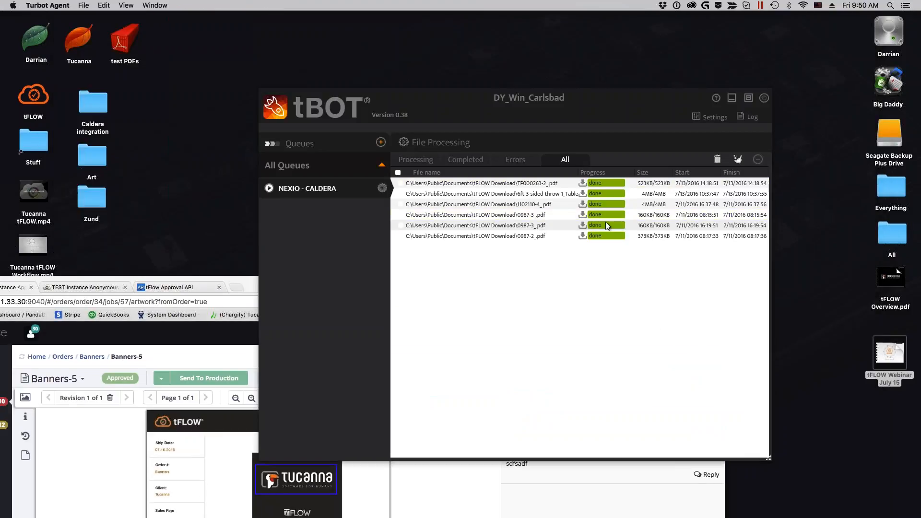
pyautogui.moveTo(539, 103); pyautogui.dragTo(457, 51)
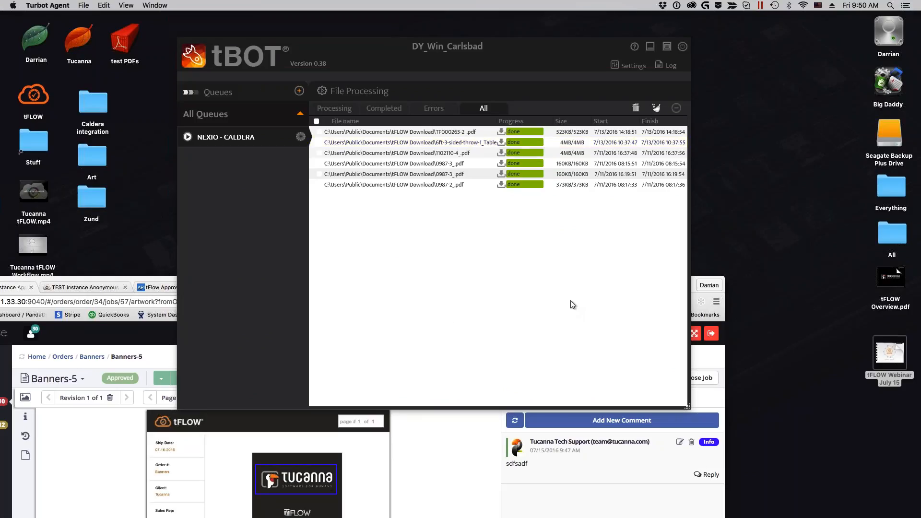
pyautogui.doubleClick(693, 285)
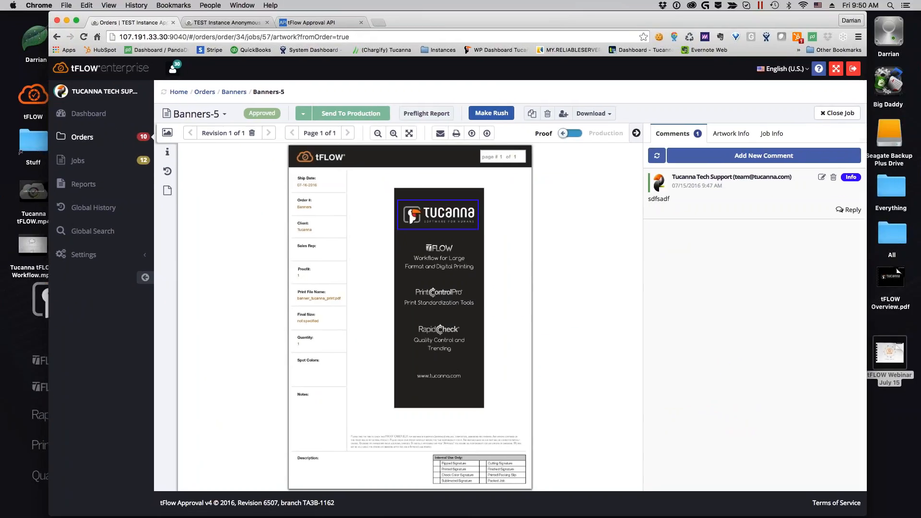
pyautogui.click(636, 133)
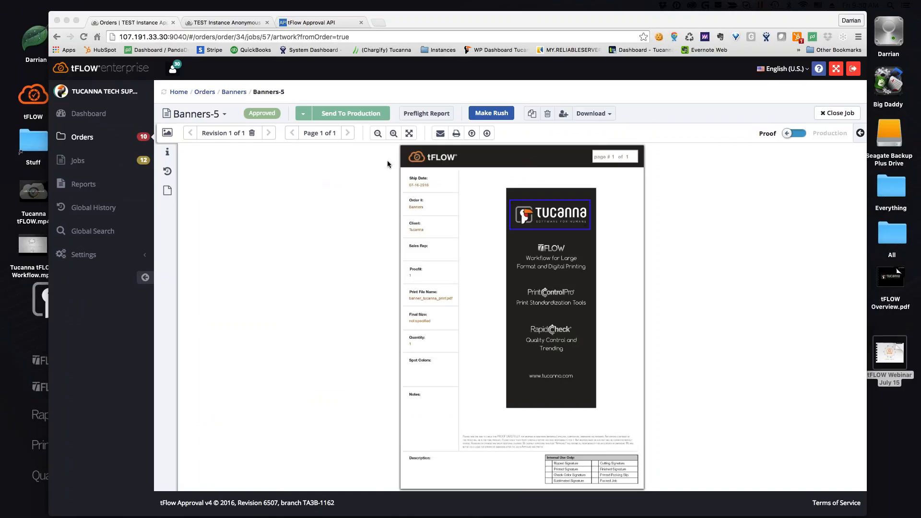
# Step: Move the Chrome window aside and bring up the closing page of the tFLOW Webinar July 15 PDF in Acrobat
pyautogui.press('super+Tab')
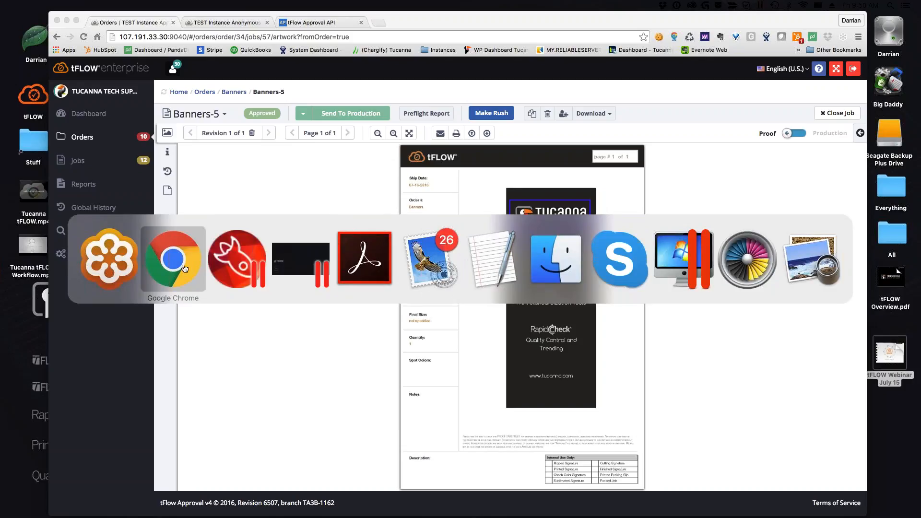
pyautogui.press('Escape')
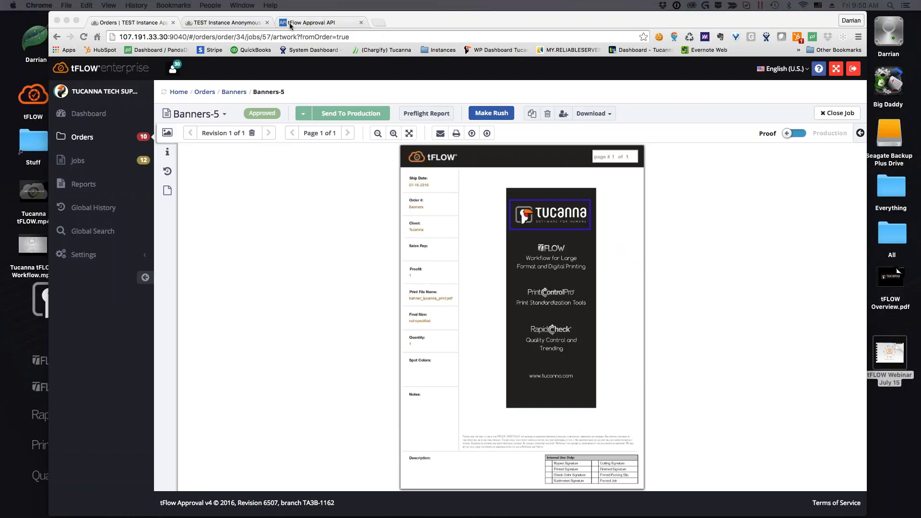
pyautogui.moveTo(392, 19); pyautogui.dragTo(825, 249)
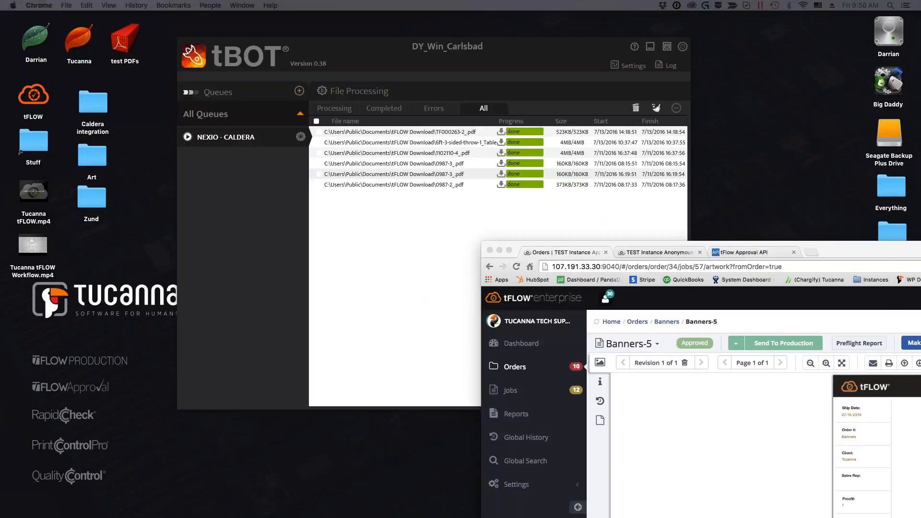
pyautogui.moveTo(920, 5); pyautogui.dragTo(836, 4)
pyautogui.click(147, 52)
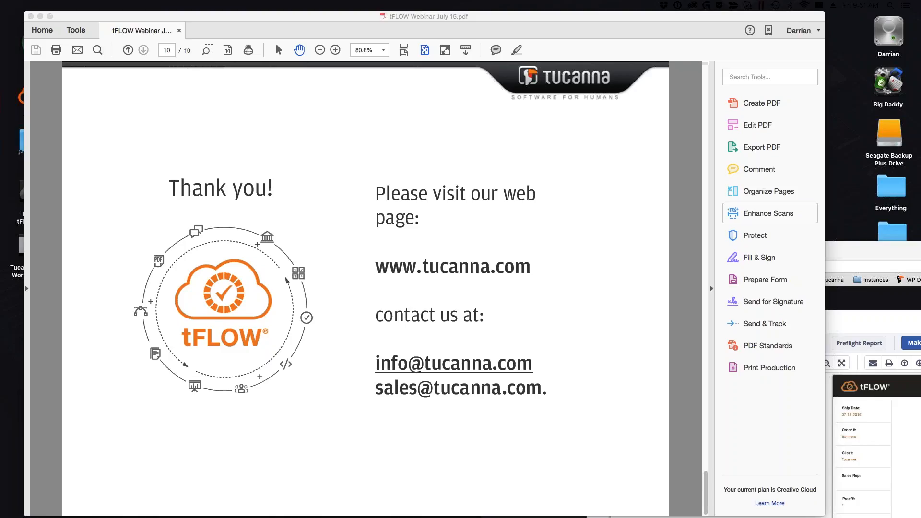
pyautogui.click(572, 315)
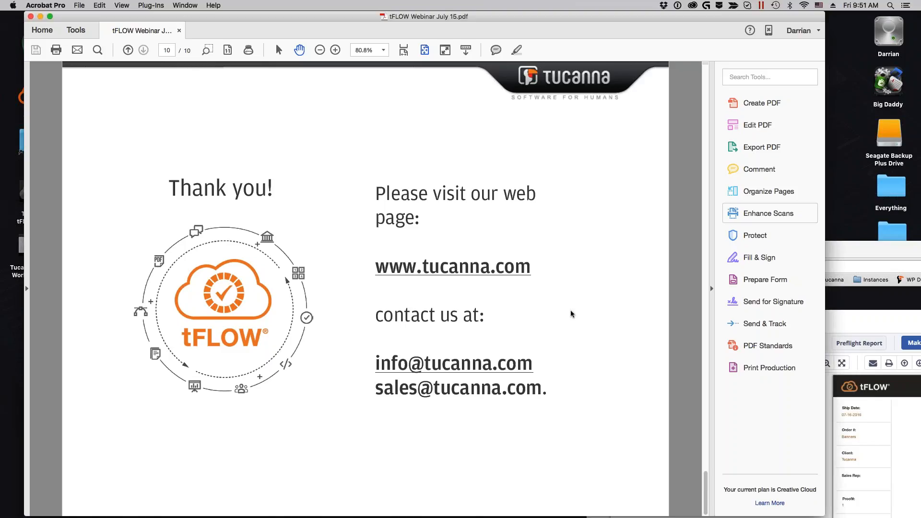
# Step: Bring the tFLOW page back and create a new order for Tucanna with the product Brochure 8.5x11
pyautogui.moveTo(879, 247); pyautogui.dragTo(422, 1)
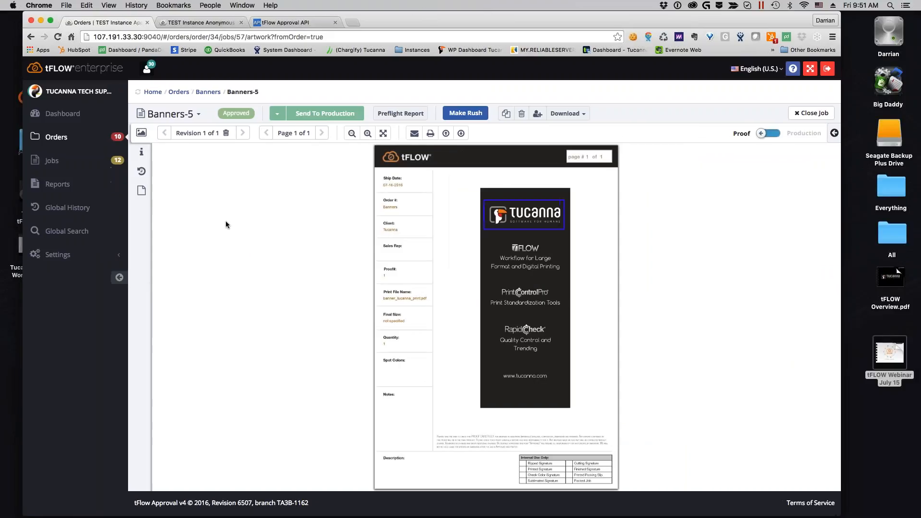
pyautogui.click(78, 141)
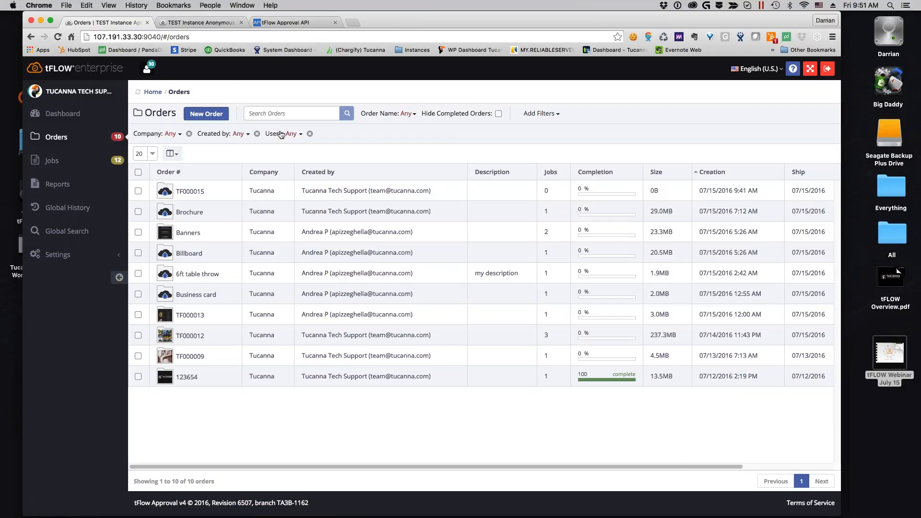
pyautogui.click(211, 117)
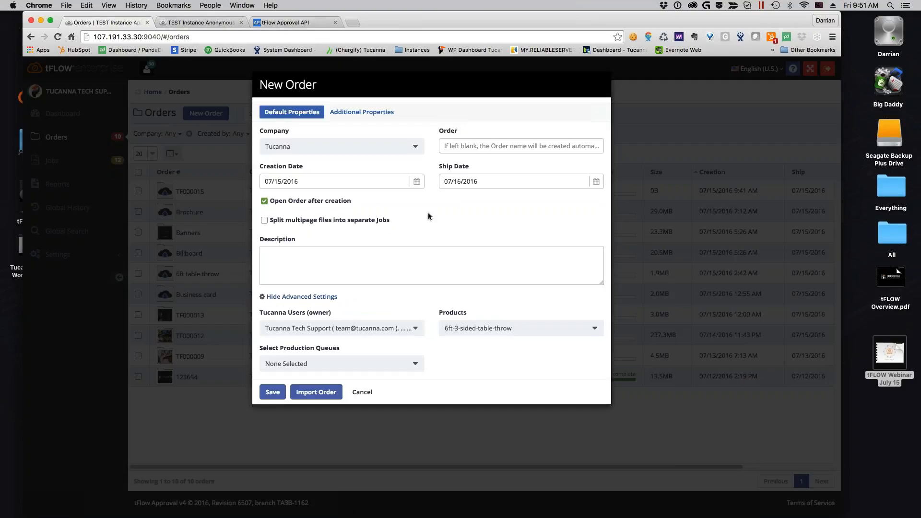
pyautogui.click(518, 329)
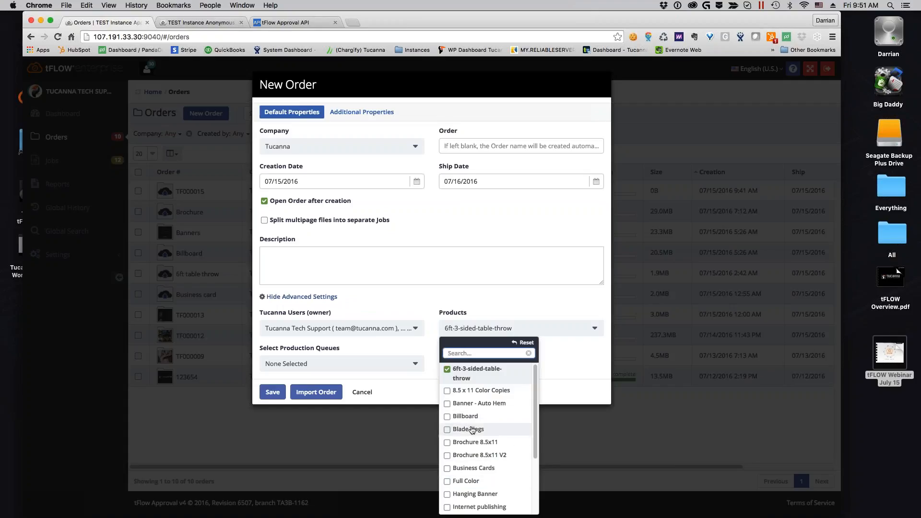
pyautogui.click(480, 443)
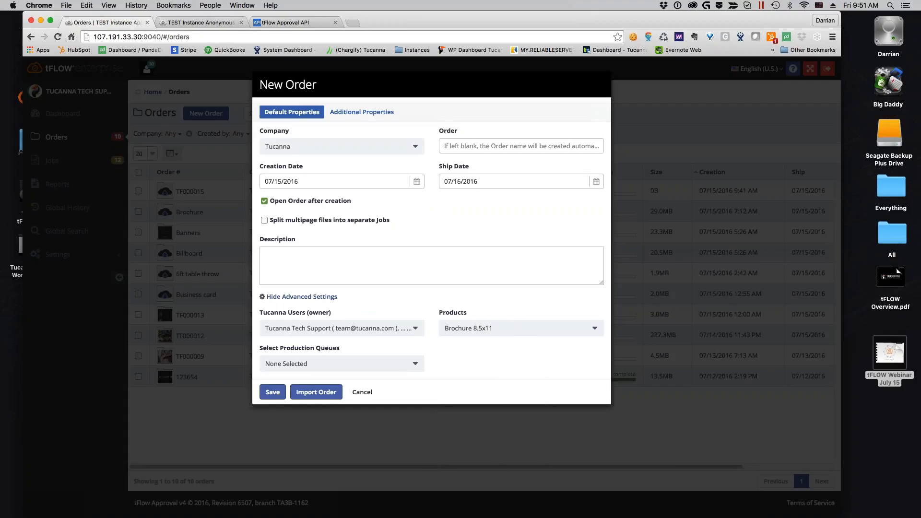
pyautogui.click(273, 392)
# Step: Move the Chrome and Acrobat windows off the desktop icons and open the test PDFs folder
pyautogui.moveTo(382, 17); pyautogui.dragTo(550, 15)
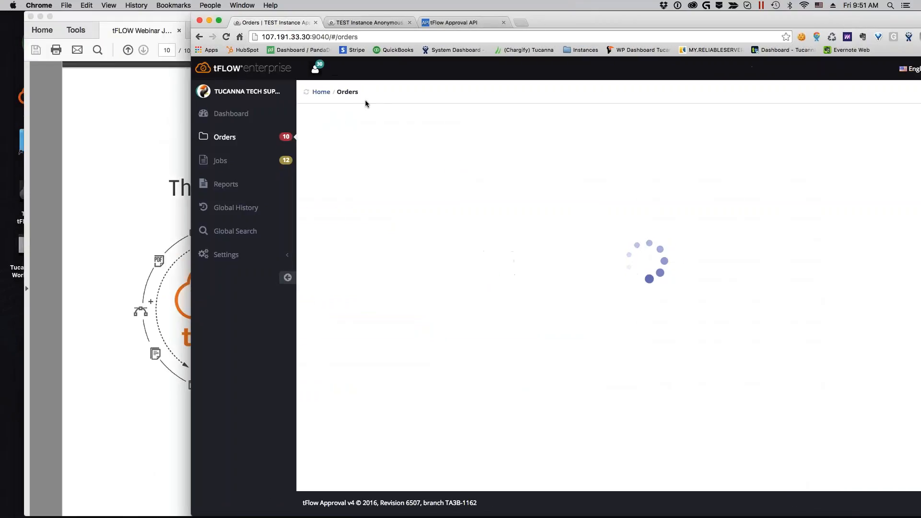
pyautogui.moveTo(138, 15); pyautogui.dragTo(185, 372)
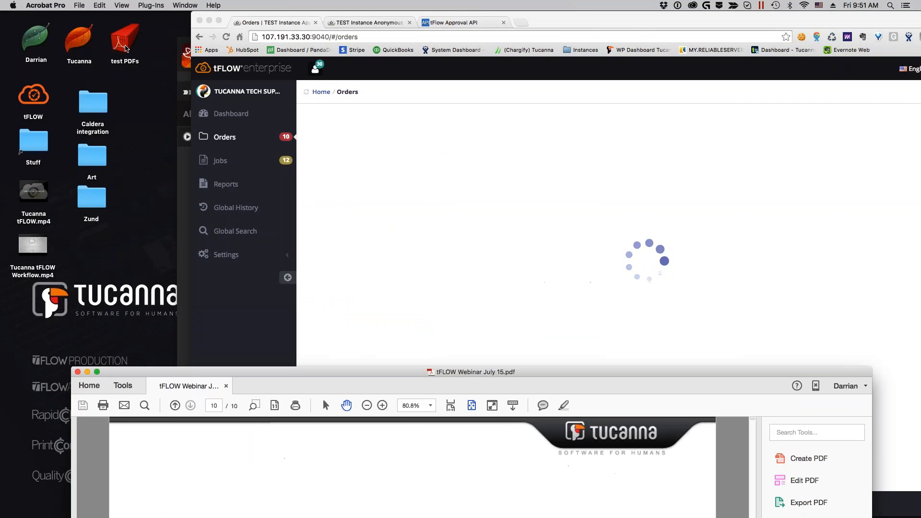
pyautogui.click(124, 40)
pyautogui.doubleClick(125, 39)
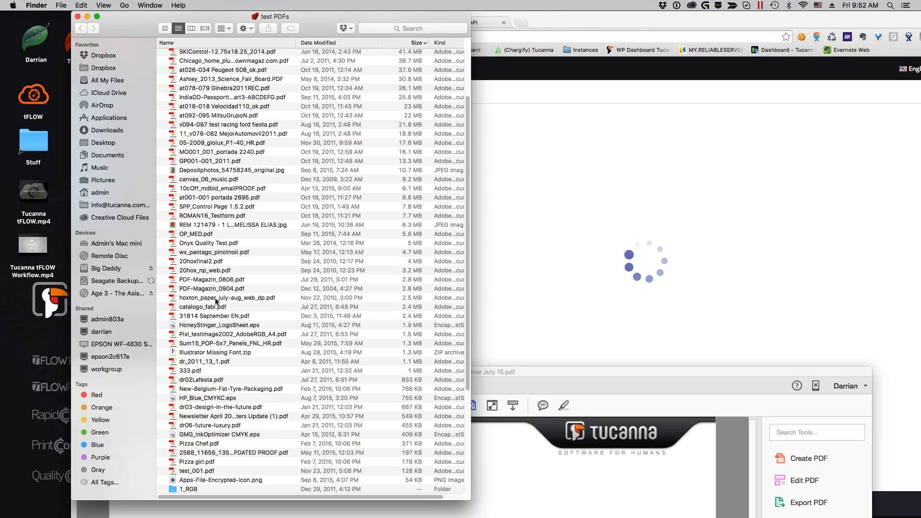
# Step: Add Stylus_Inc_Software_Services.pdf from the 4_Font missing folder to the new order and bring the tFLOW page back into full view
pyautogui.scroll(-5, 216, 301)
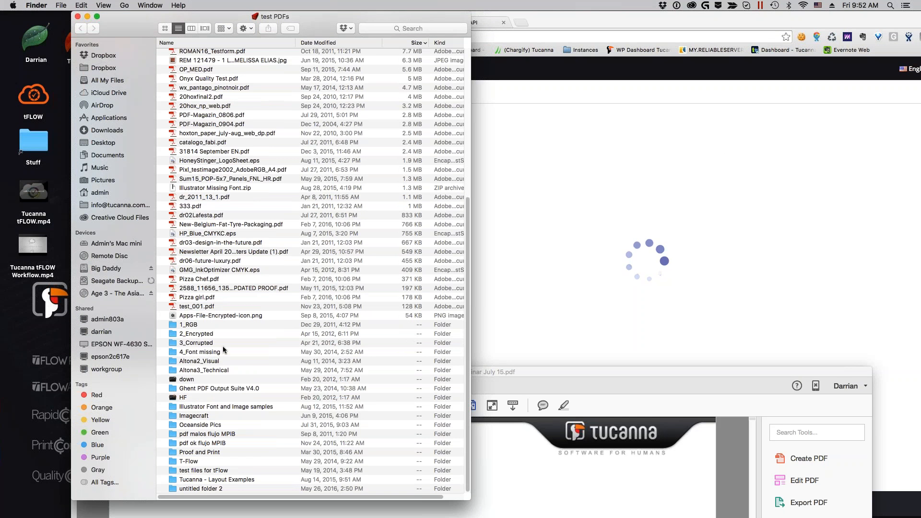
pyautogui.doubleClick(208, 354)
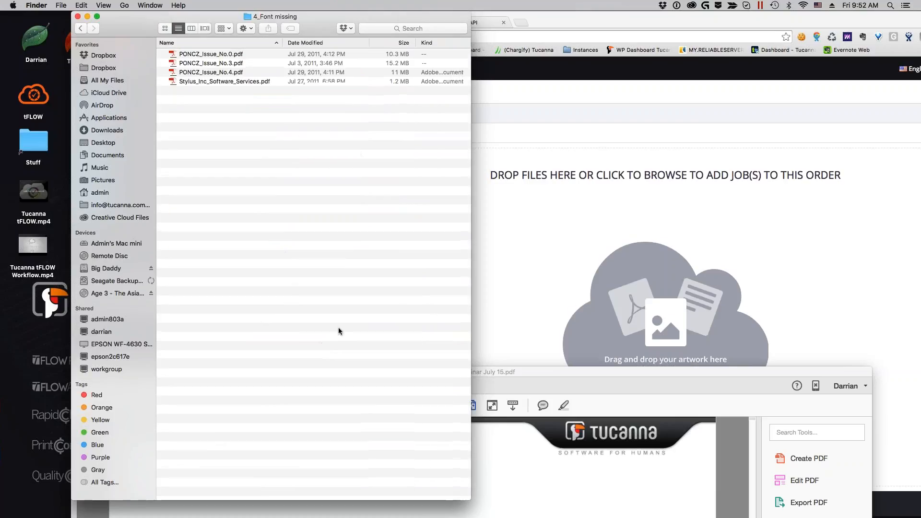
pyautogui.moveTo(190, 83); pyautogui.dragTo(590, 264)
pyautogui.moveTo(600, 20); pyautogui.dragTo(451, 20)
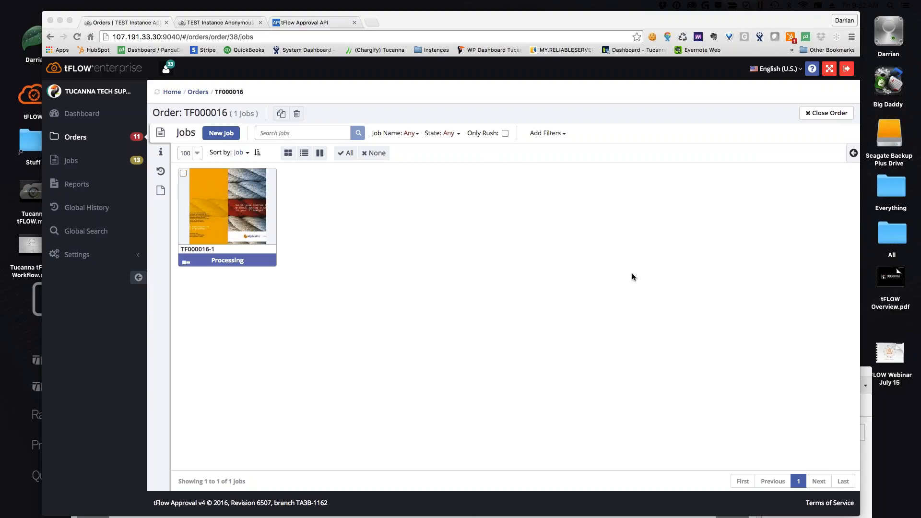
pyautogui.click(594, 360)
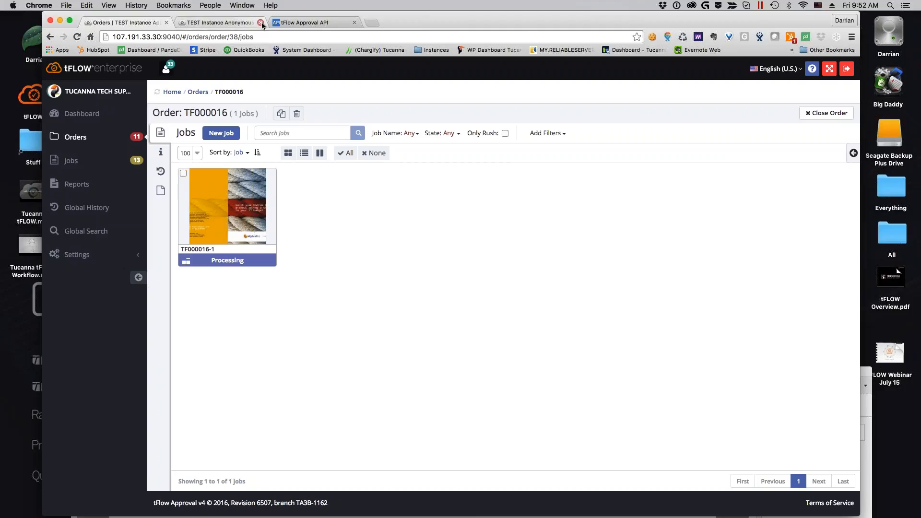
# Step: In the anonymous upload tab, load 107.191.33.30:9019 and sign in to that tFLOW instance with the prefilled account
pyautogui.click(231, 22)
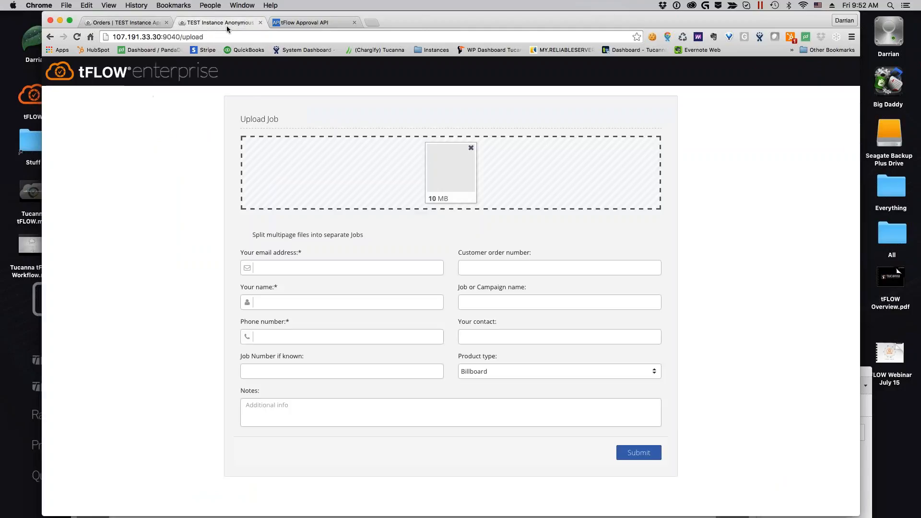
pyautogui.click(227, 37)
pyautogui.moveTo(171, 37); pyautogui.dragTo(254, 35)
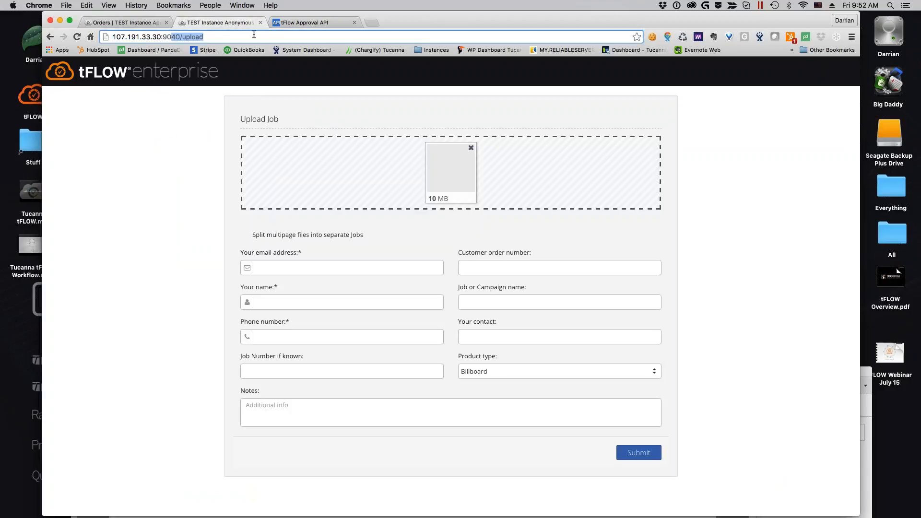
pyautogui.write('19')
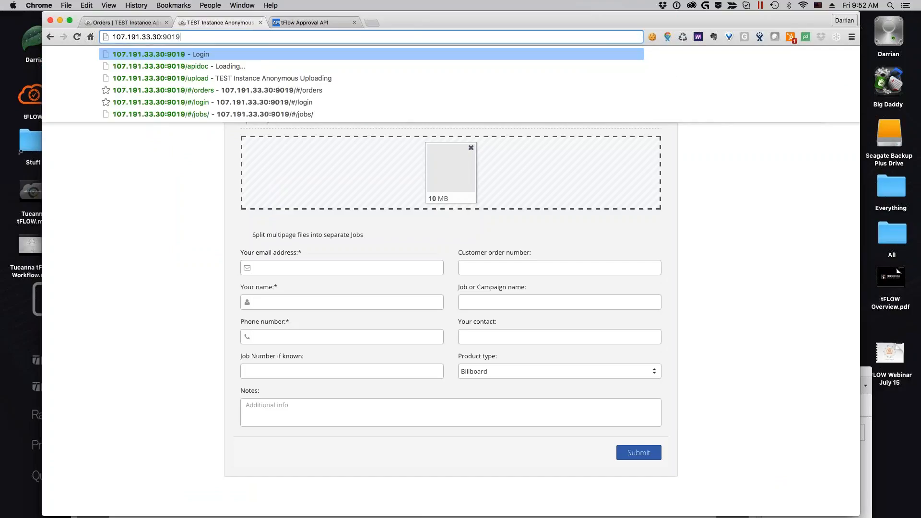
pyautogui.press('Return')
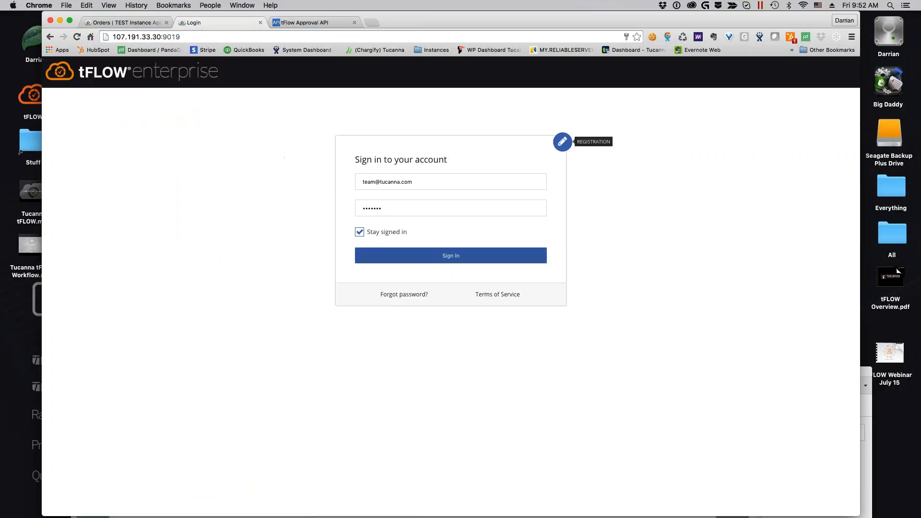
pyautogui.click(448, 255)
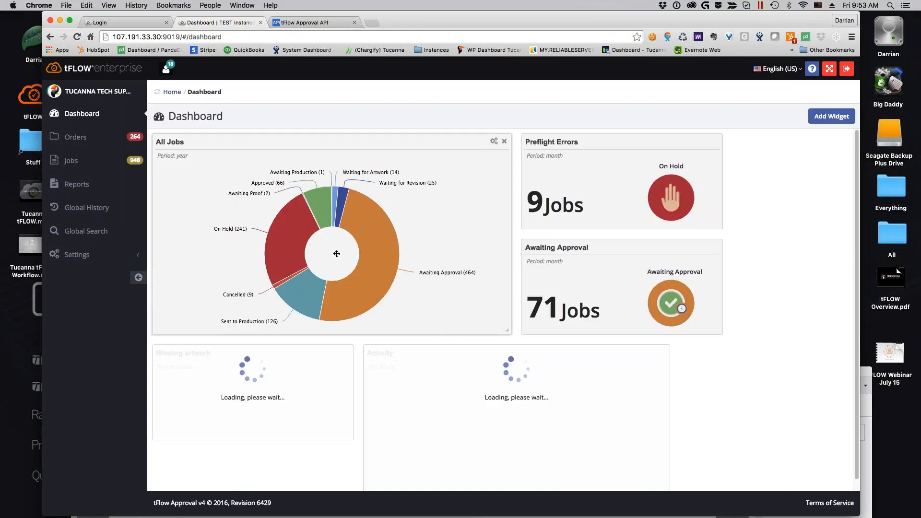
# Step: Open the on-hold job Huss123-3 from the dashboard's preflight error jobs and read its preflight error messages
pyautogui.click(380, 227)
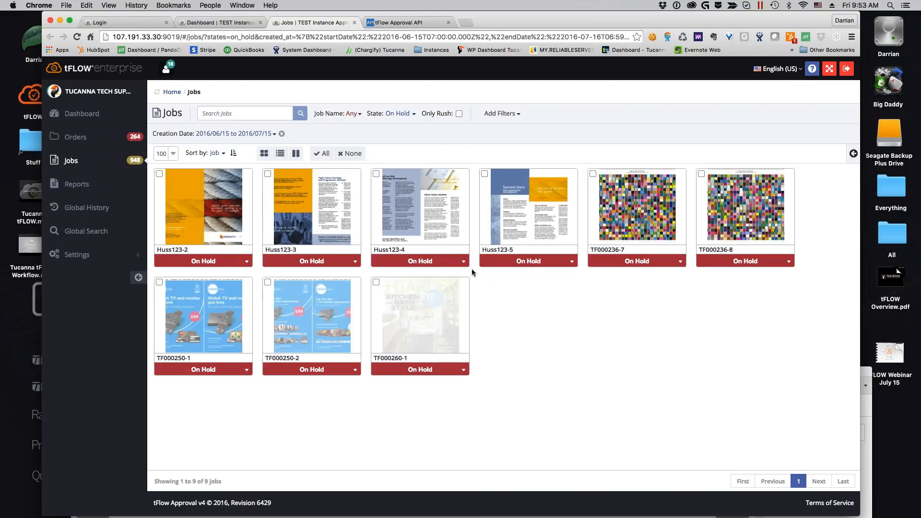
pyautogui.doubleClick(342, 248)
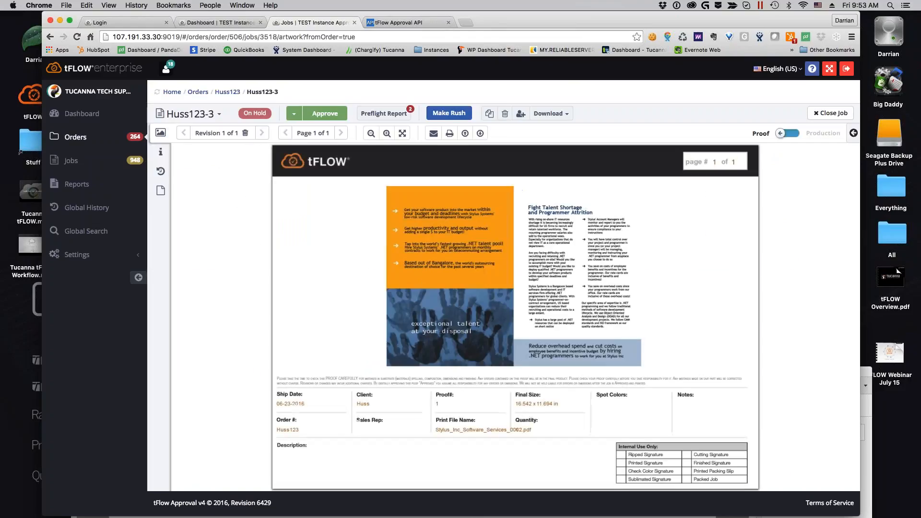
pyautogui.click(384, 113)
pyautogui.moveTo(291, 129); pyautogui.dragTo(379, 178)
pyautogui.click(309, 114)
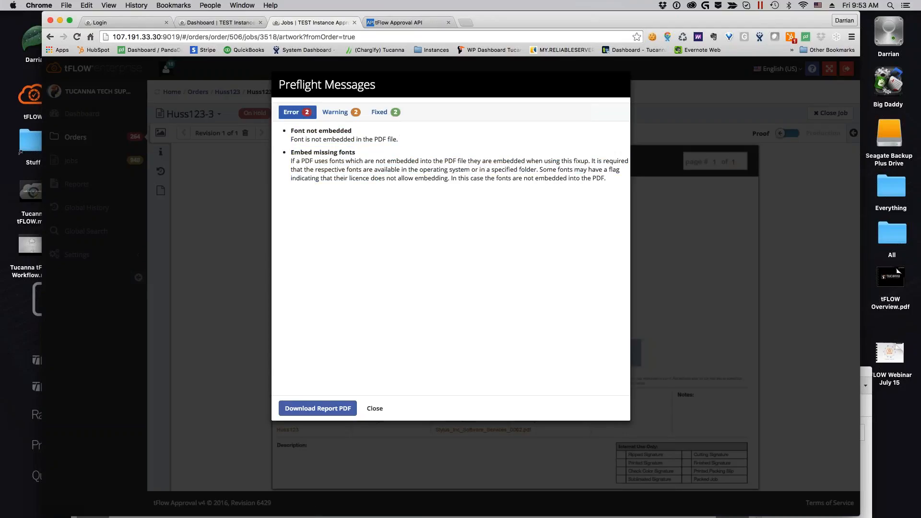
# Step: Download the preflight report PDF of Huss123-3 and open Stylus_Inc_Software_Services_0002_Info.pdf from the Downloads folder
pyautogui.click(318, 408)
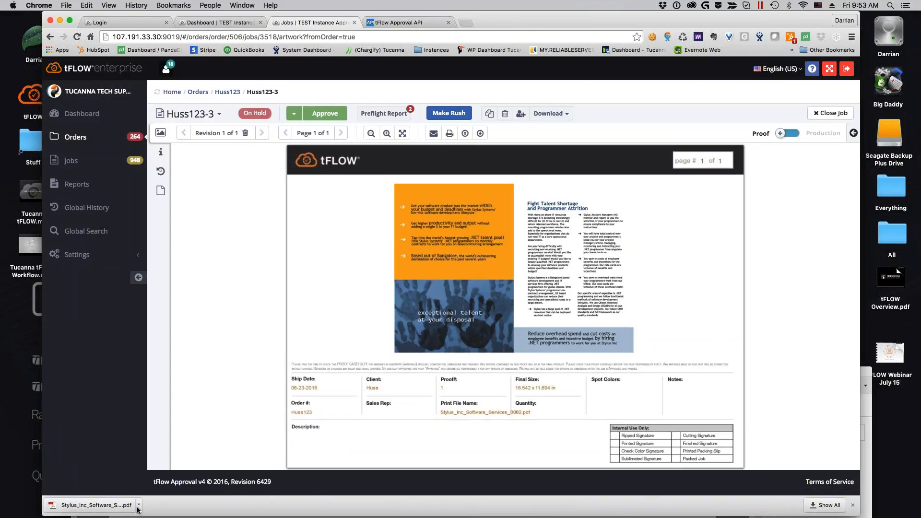
pyautogui.click(139, 504)
pyautogui.click(177, 493)
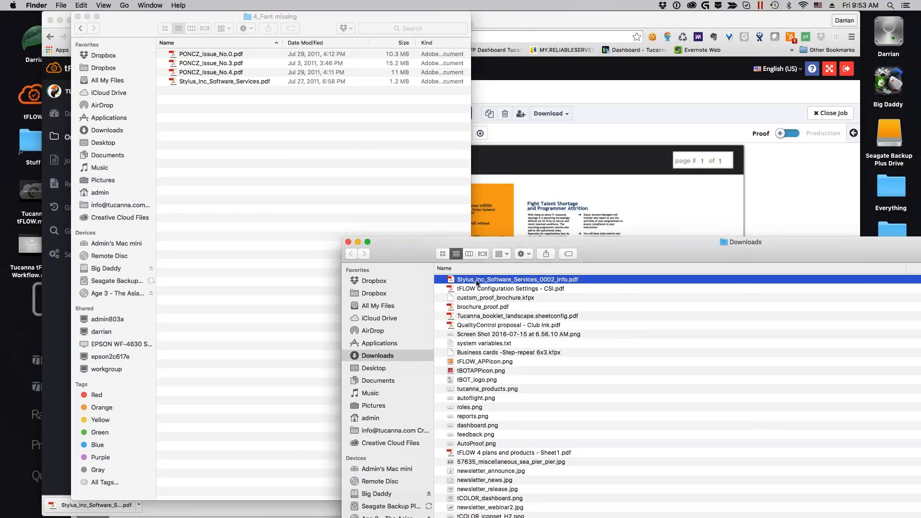
pyautogui.doubleClick(477, 283)
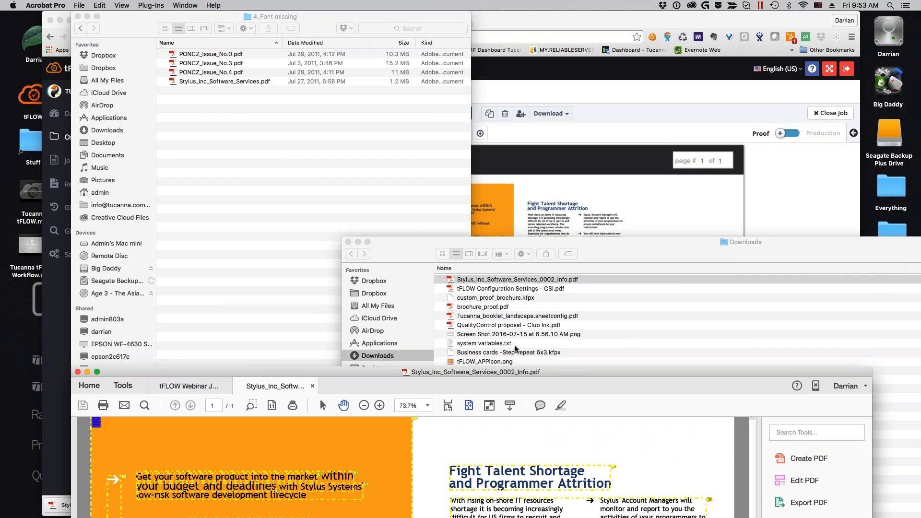
# Step: Bring the preflight report fully into view and read the annotation on the "exceptional talent at your disposal" text
pyautogui.moveTo(516, 372); pyautogui.dragTo(488, 1)
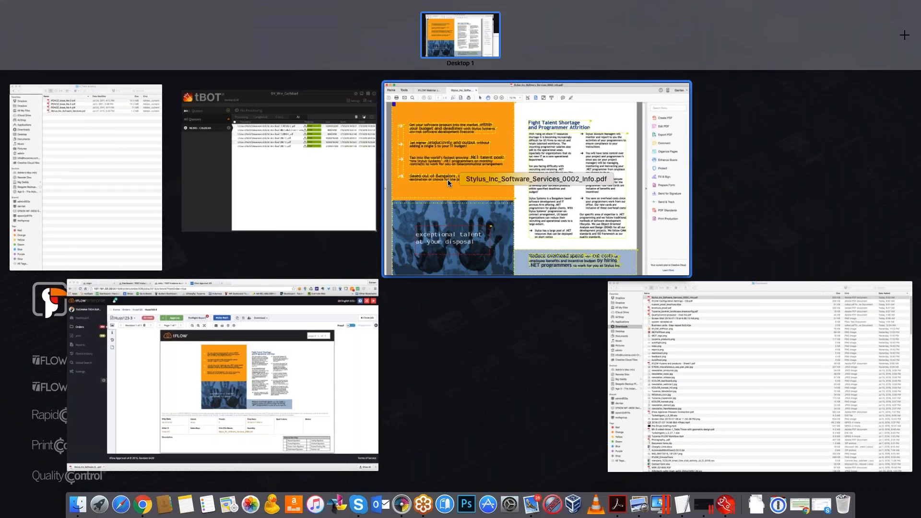
pyautogui.click(448, 180)
pyautogui.moveTo(446, 367); pyautogui.dragTo(432, 12)
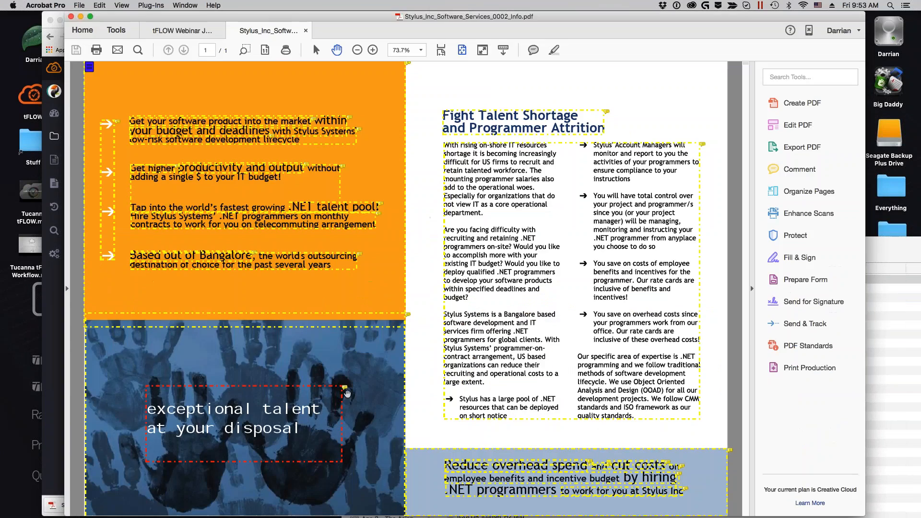
pyautogui.moveTo(345, 389)
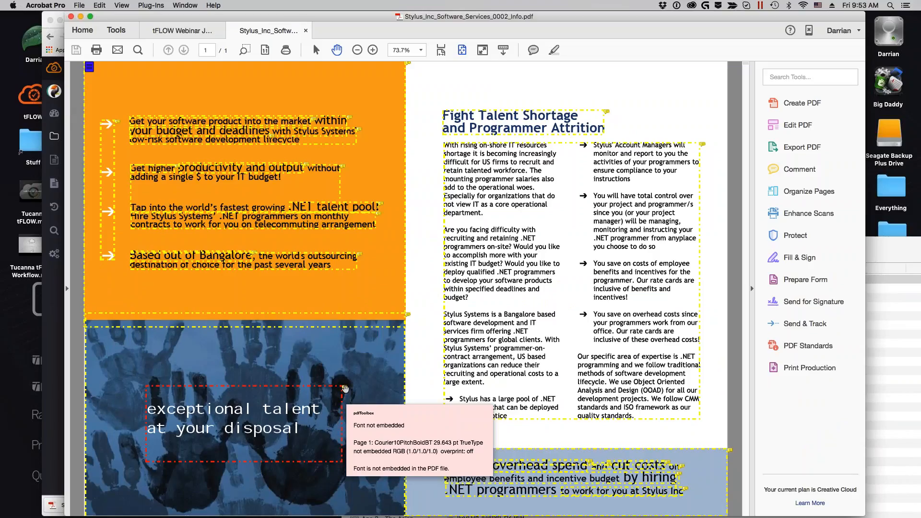